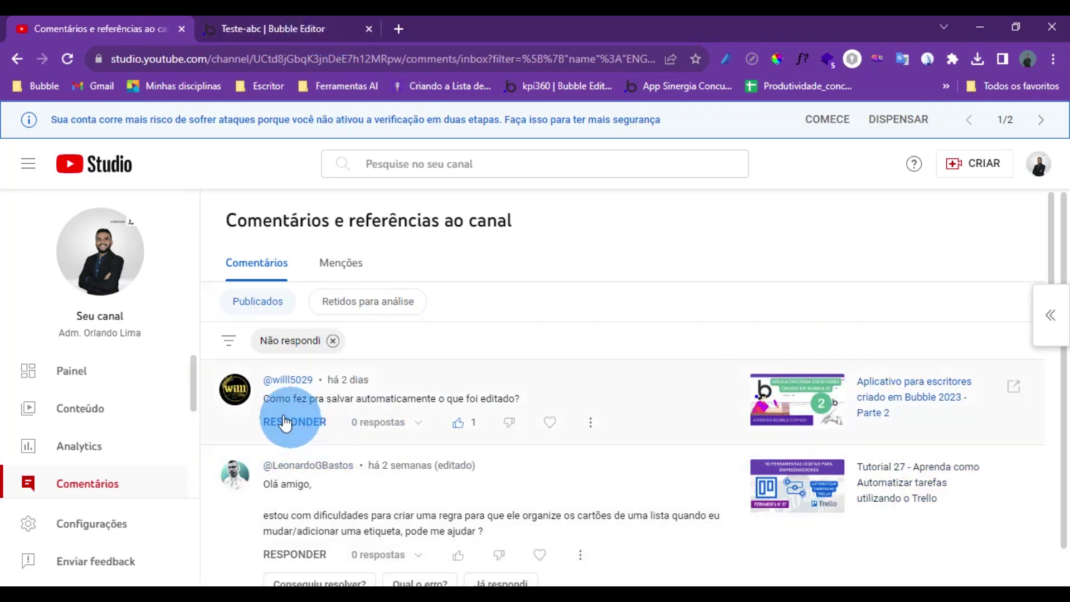
Step: Switch from the YouTube comment about saving edits automatically to the Bubble editor and select the testes-youtube page
{"action": "left_click_drag", "start_coordinate": [266, 402], "coordinate": [307, 400]}
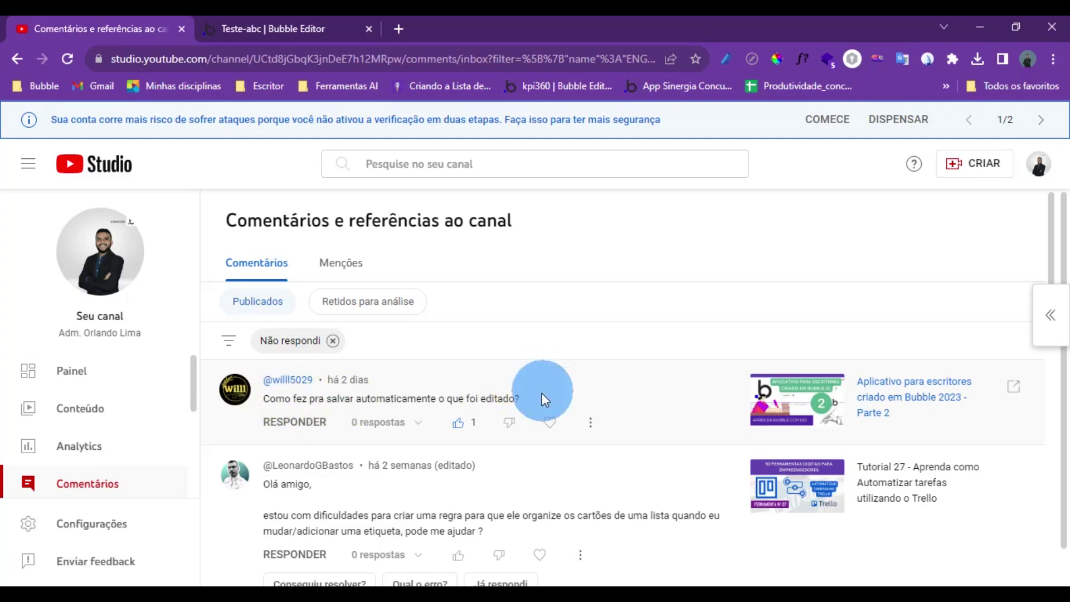
{"action": "left_click", "coordinate": [324, 22]}
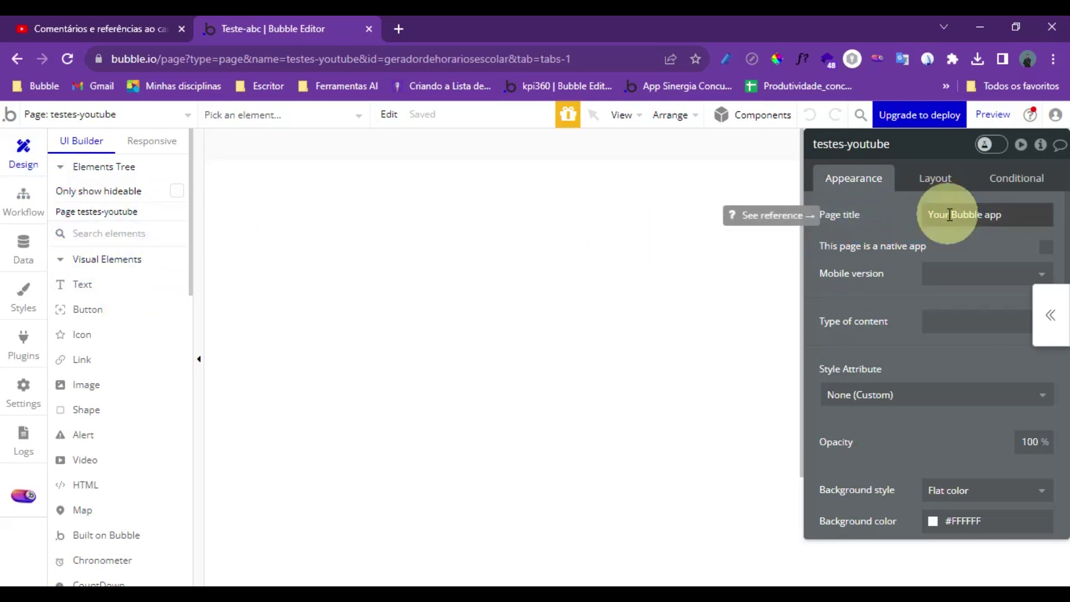
{"action": "left_click", "coordinate": [352, 252]}
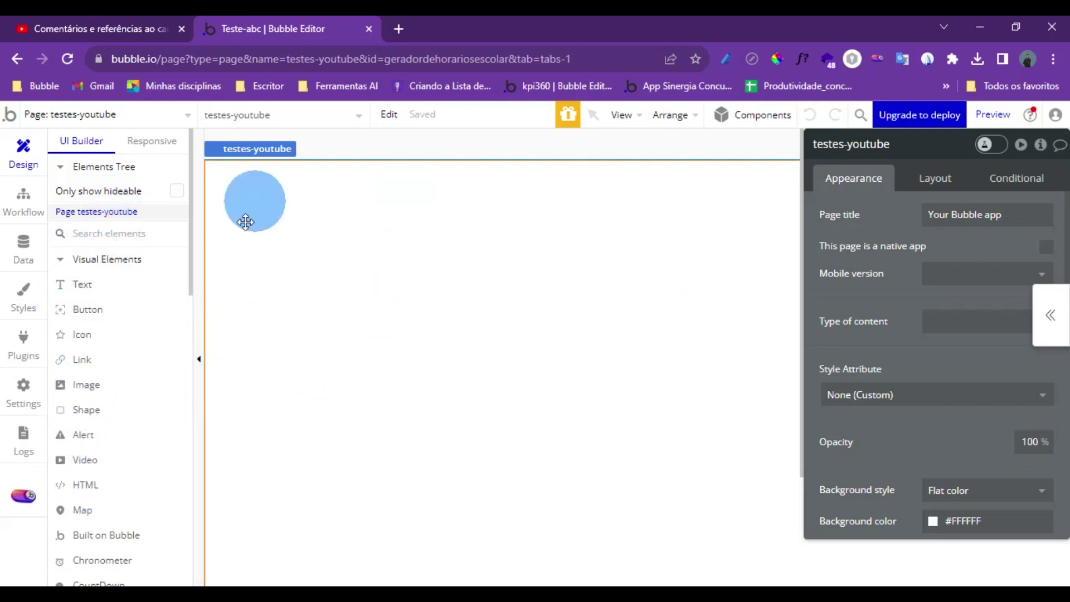
Step: Create a new data type named listademercado in the app's database
{"action": "left_click_drag", "start_coordinate": [117, 334], "coordinate": [52, 251]}
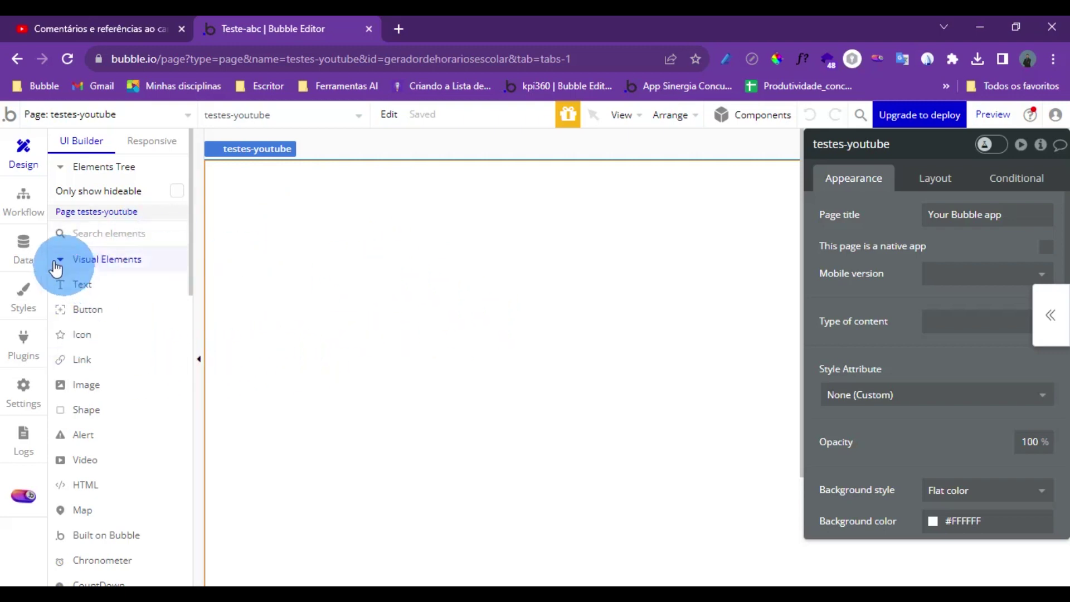
{"action": "left_click", "coordinate": [23, 249]}
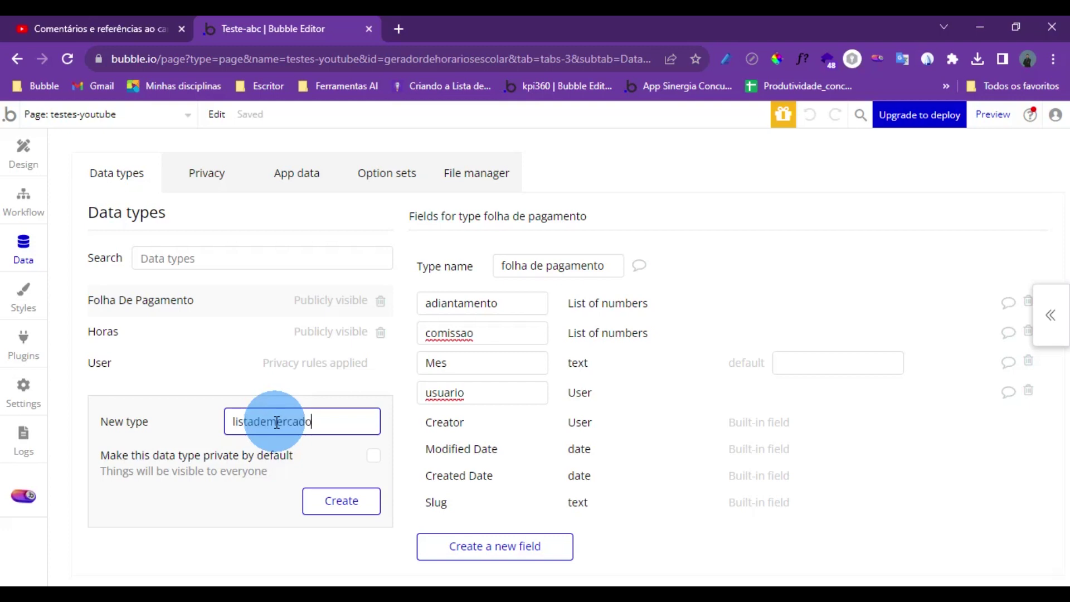
{"action": "key", "text": "Return"}
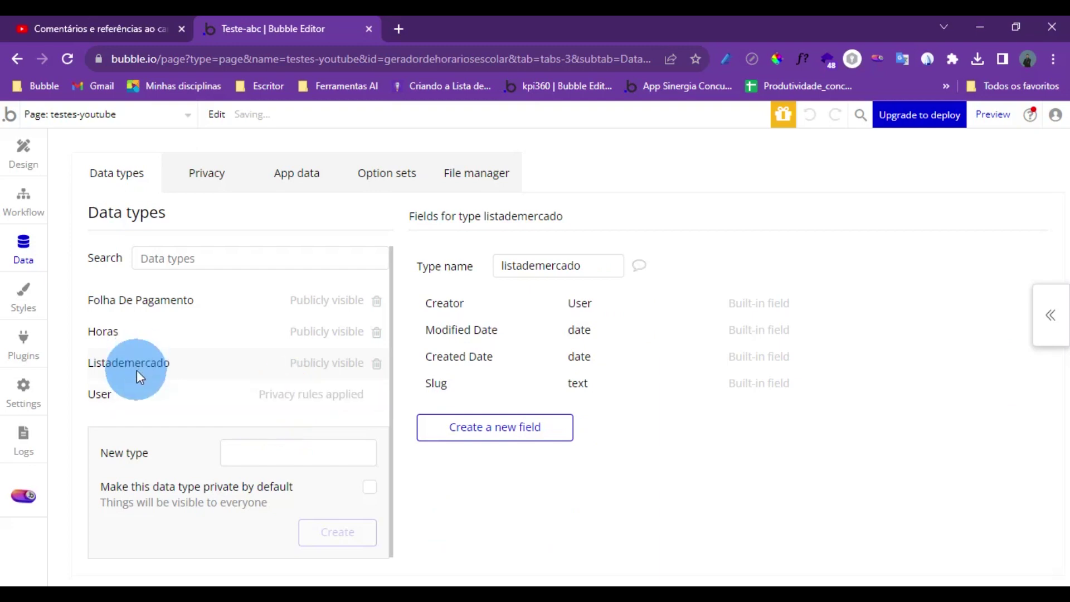
Step: Add a field named produto of type text to the listademercado data type
{"action": "left_click", "coordinate": [473, 438]}
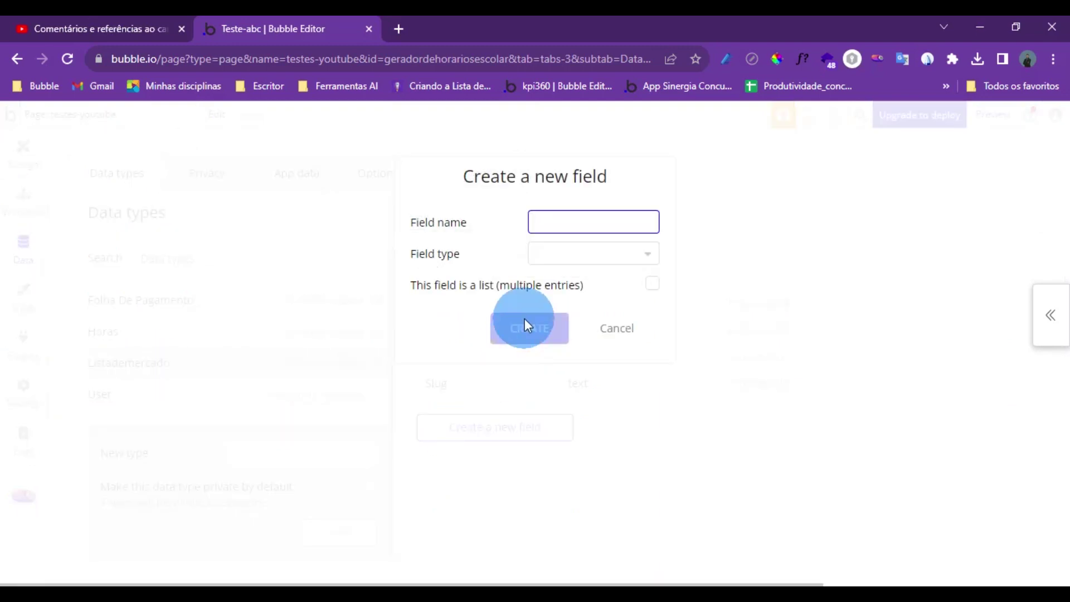
{"action": "type", "text": "produto"}
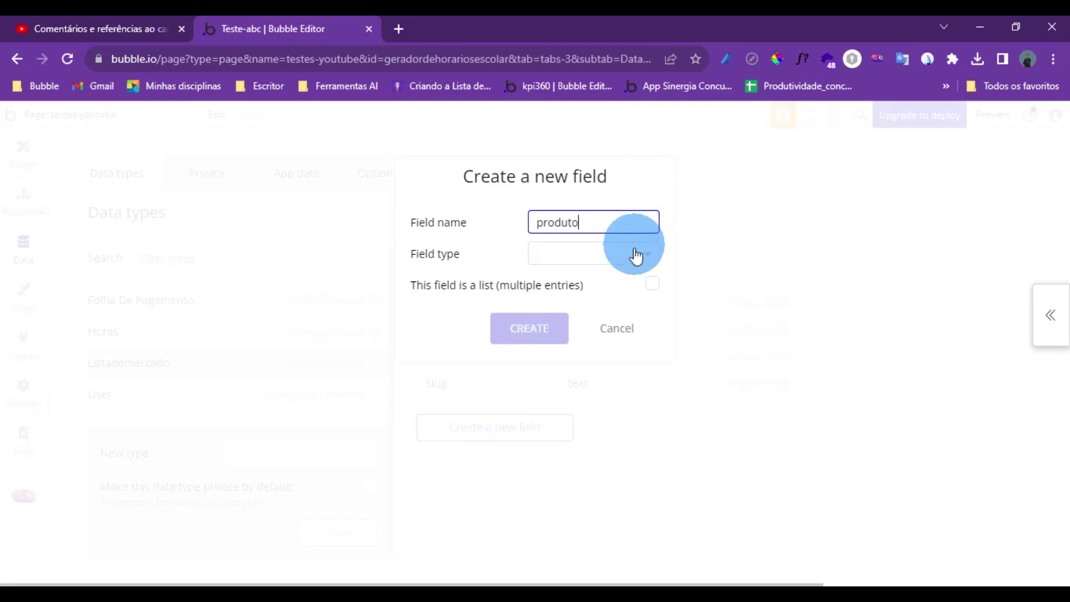
{"action": "left_click", "coordinate": [618, 255]}
{"action": "left_click", "coordinate": [557, 409]}
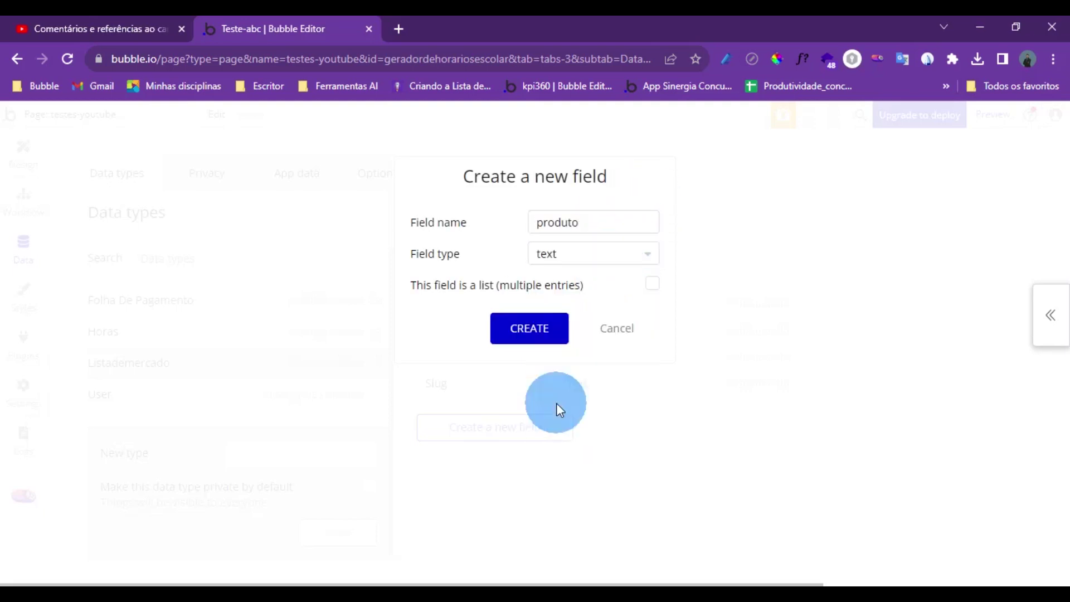
{"action": "left_click", "coordinate": [529, 335]}
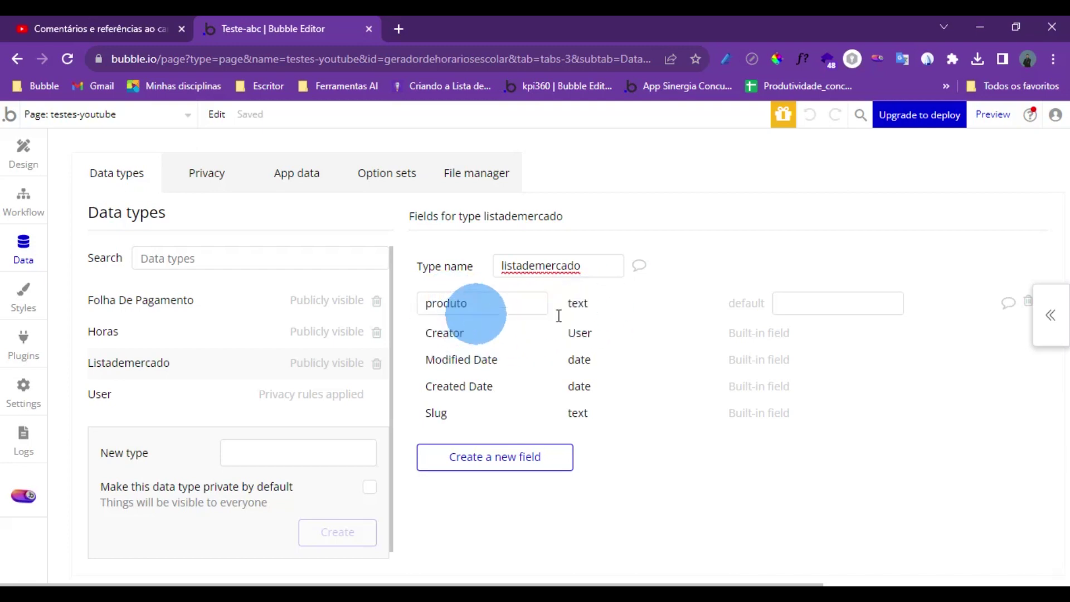
Step: Place a repeating group on the testes-youtube page and widen it on both sides to span most of the visible canvas
{"action": "left_click", "coordinate": [23, 156]}
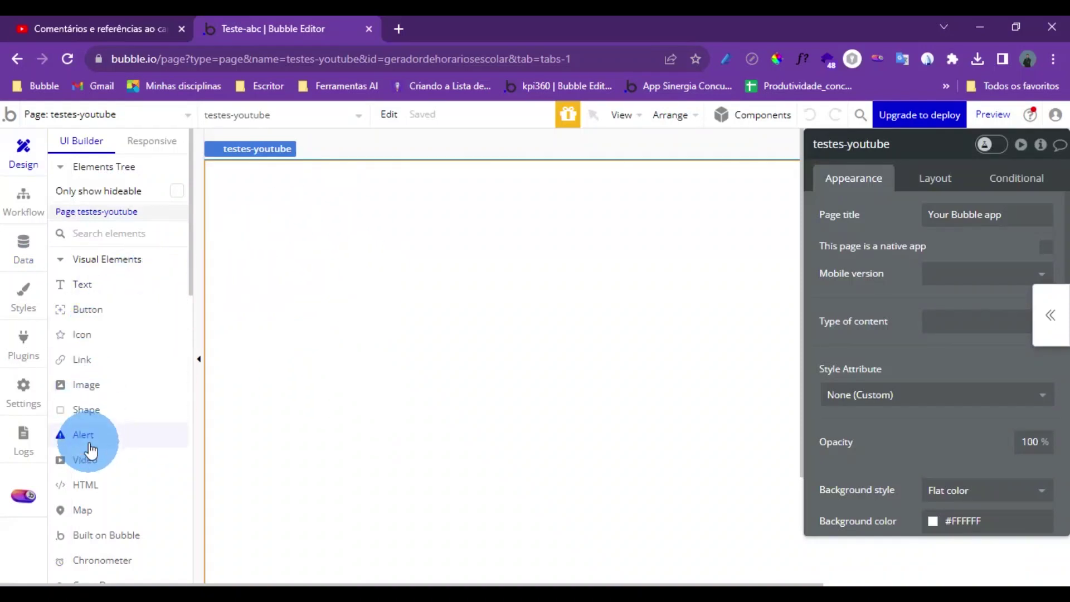
{"action": "scroll", "coordinate": [92, 449], "scroll_direction": "down", "scroll_amount": 5}
{"action": "scroll", "coordinate": [108, 441], "scroll_direction": "up", "scroll_amount": 5}
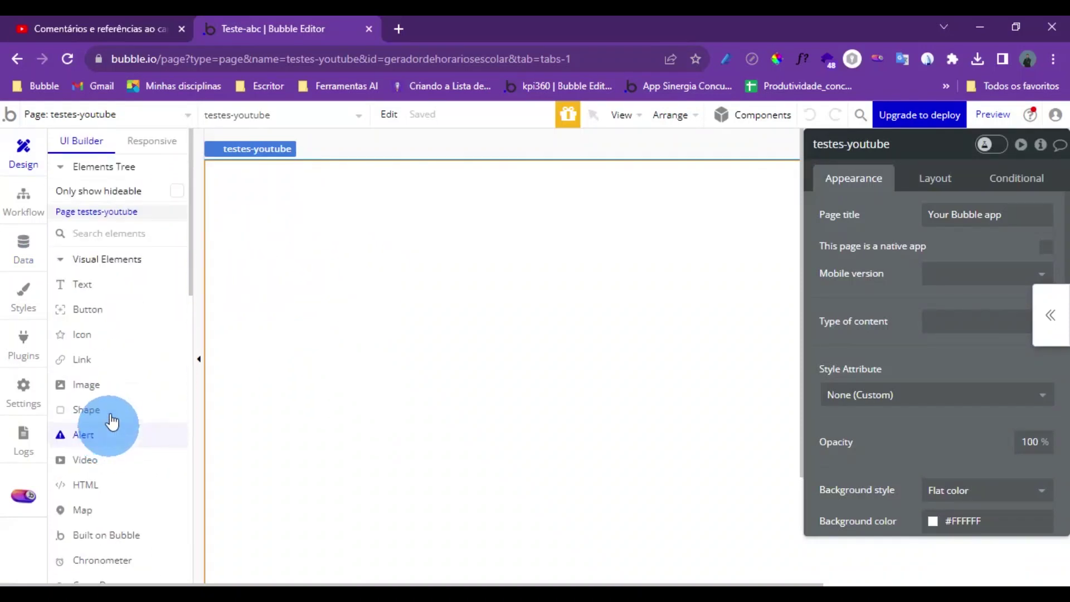
{"action": "scroll", "coordinate": [106, 443], "scroll_direction": "down", "scroll_amount": 5}
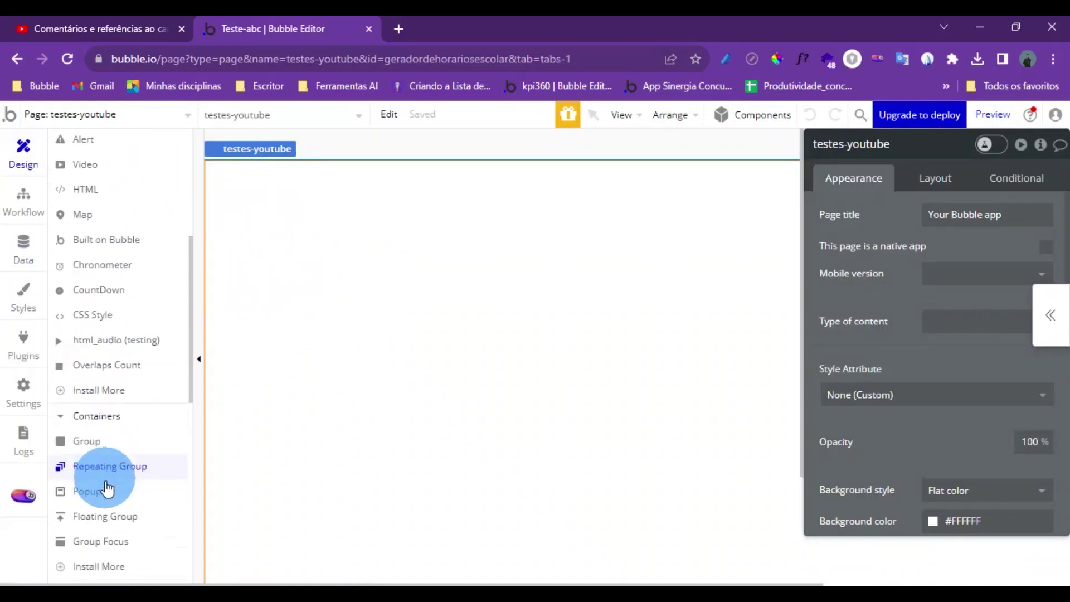
{"action": "scroll", "coordinate": [105, 491], "scroll_direction": "down", "scroll_amount": 3}
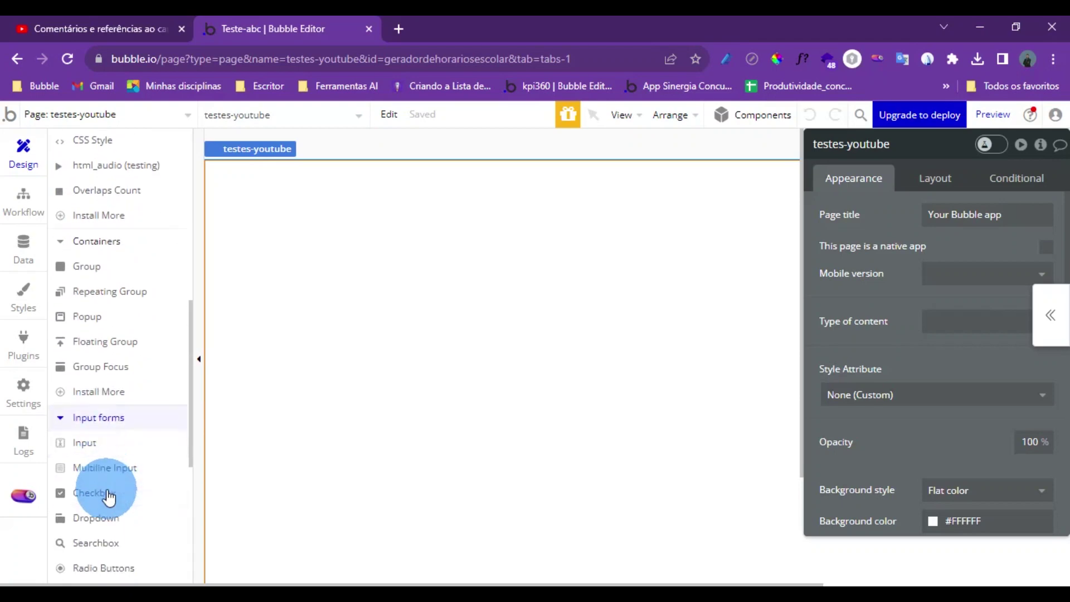
{"action": "left_click", "coordinate": [131, 293]}
{"action": "left_click", "coordinate": [288, 206]}
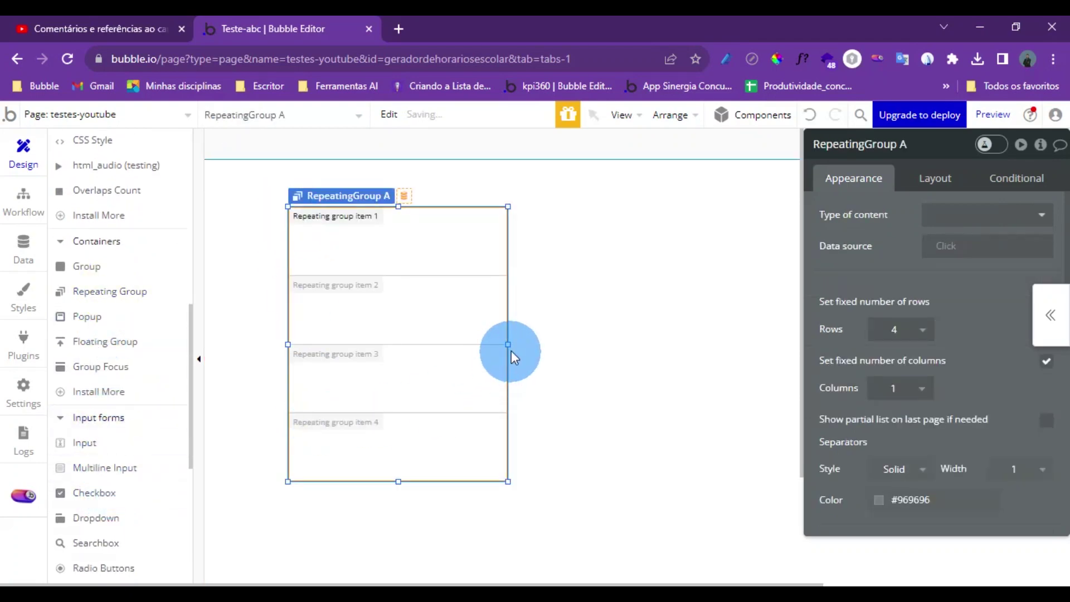
{"action": "left_click_drag", "start_coordinate": [508, 345], "coordinate": [748, 345]}
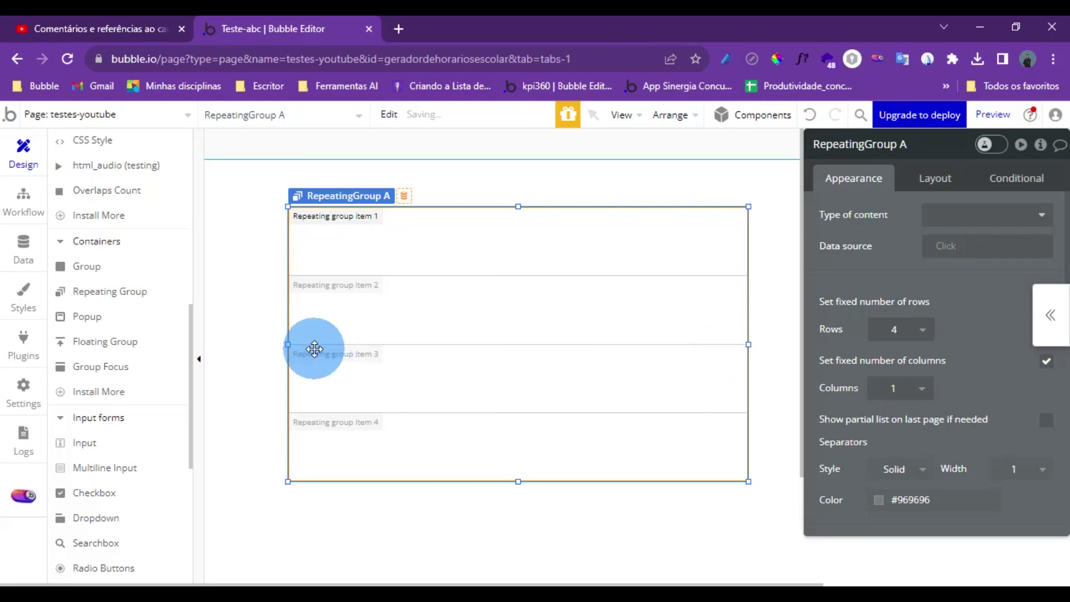
{"action": "left_click_drag", "start_coordinate": [283, 344], "coordinate": [237, 344]}
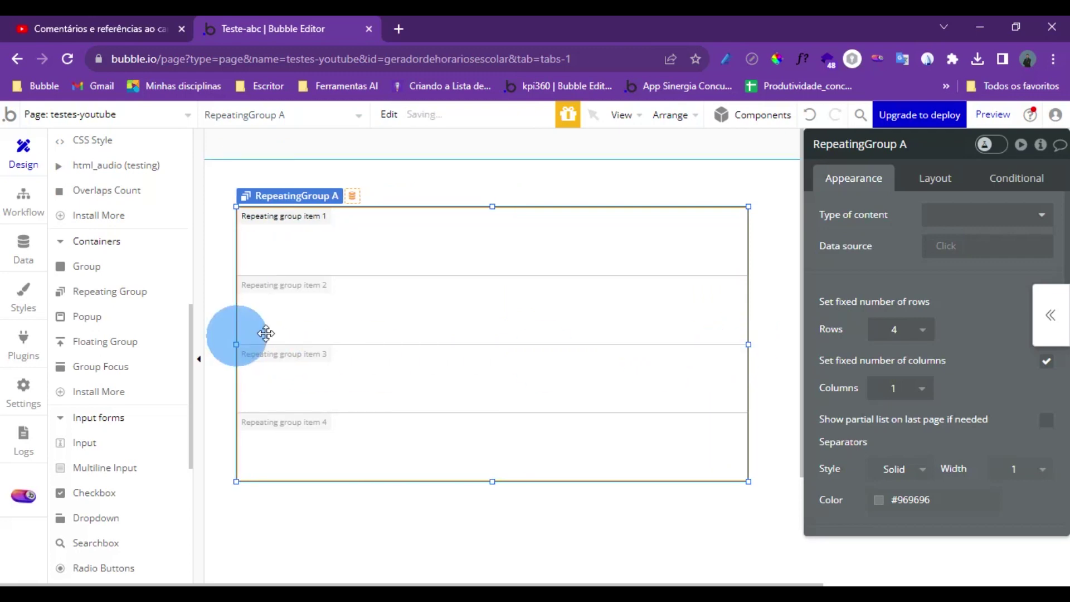
Step: Set the repeating group's content type to listademercado and its data source to a search for listademercado, without constraints
{"action": "left_click", "coordinate": [961, 215]}
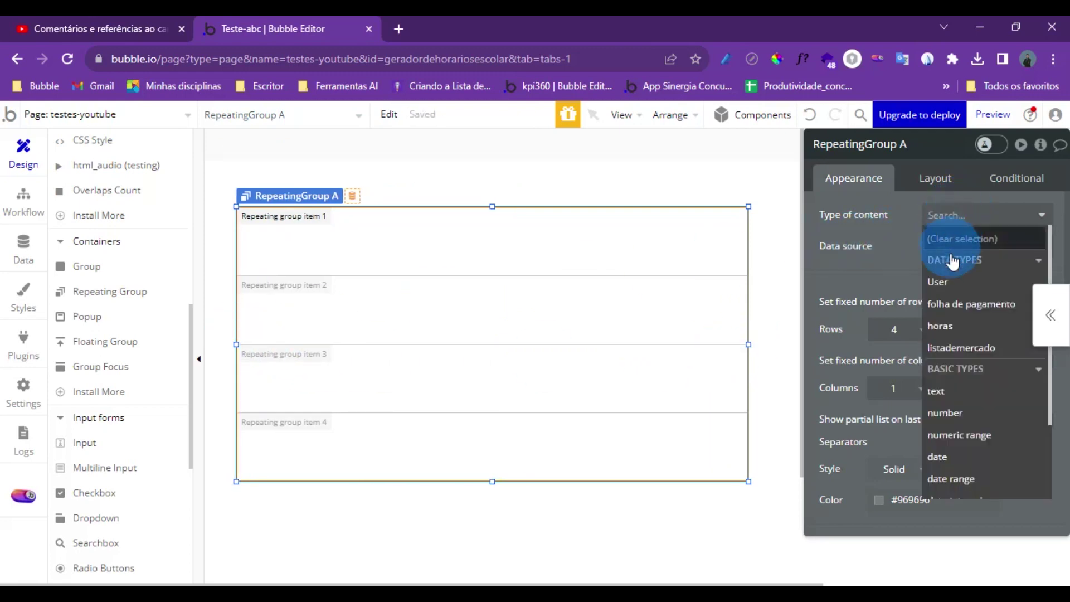
{"action": "left_click", "coordinate": [950, 348]}
{"action": "left_click", "coordinate": [951, 253]}
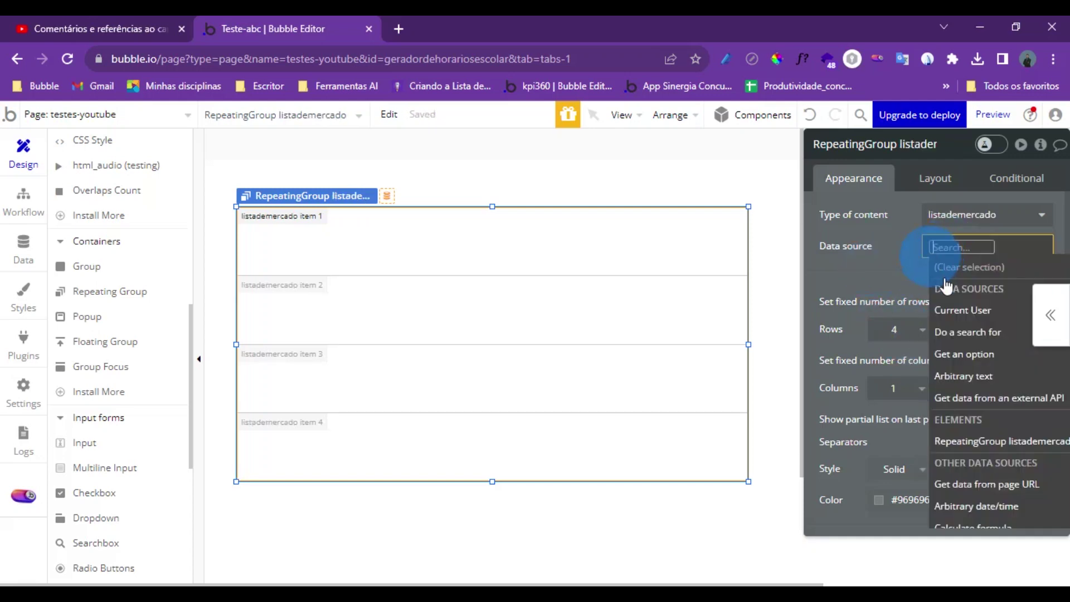
{"action": "left_click", "coordinate": [958, 332]}
{"action": "left_click", "coordinate": [670, 199]}
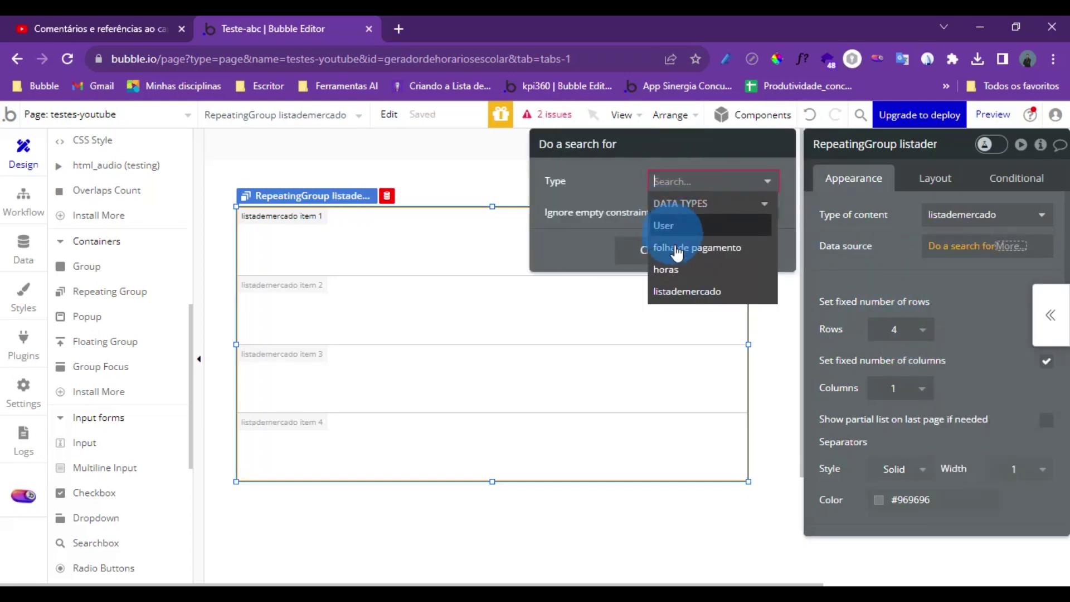
{"action": "left_click", "coordinate": [678, 291]}
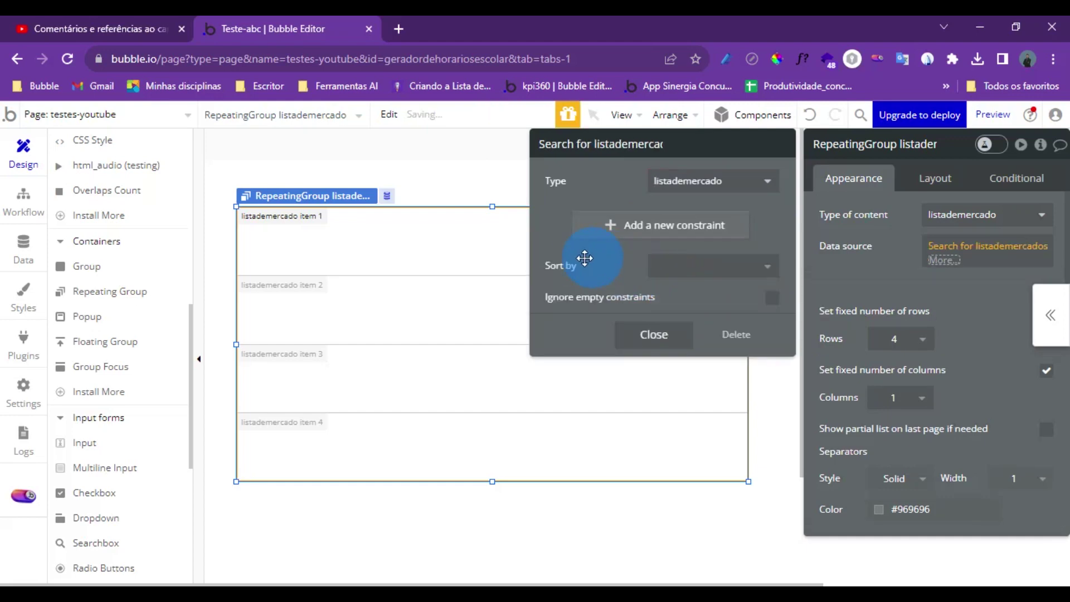
{"action": "left_click", "coordinate": [643, 335]}
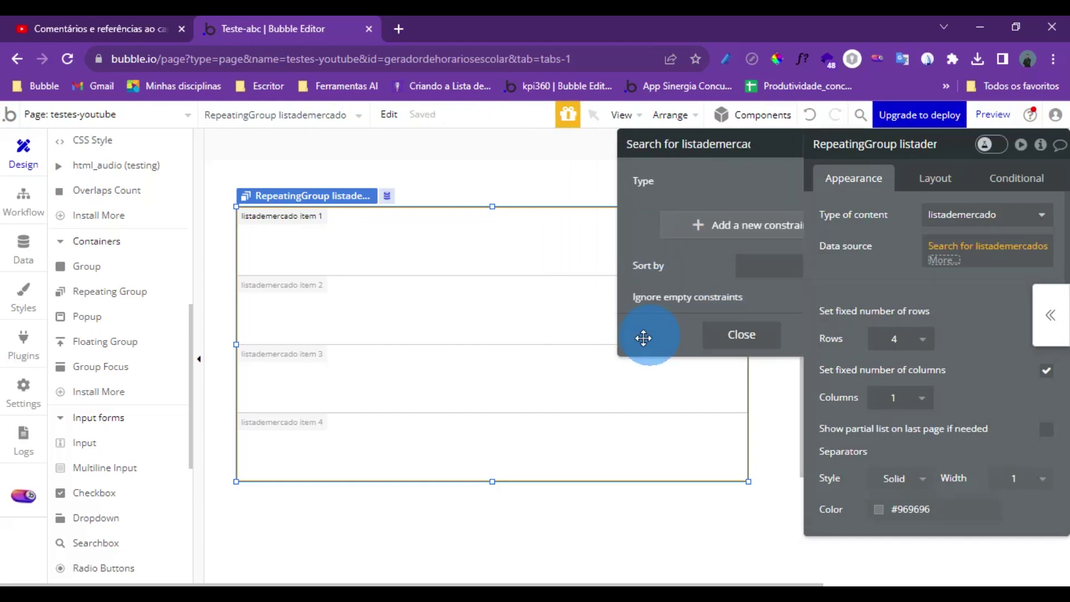
Step: Add a text element inside the repeating group's first cell, near its upper-left corner
{"action": "scroll", "coordinate": [140, 390], "scroll_direction": "up", "scroll_amount": 7}
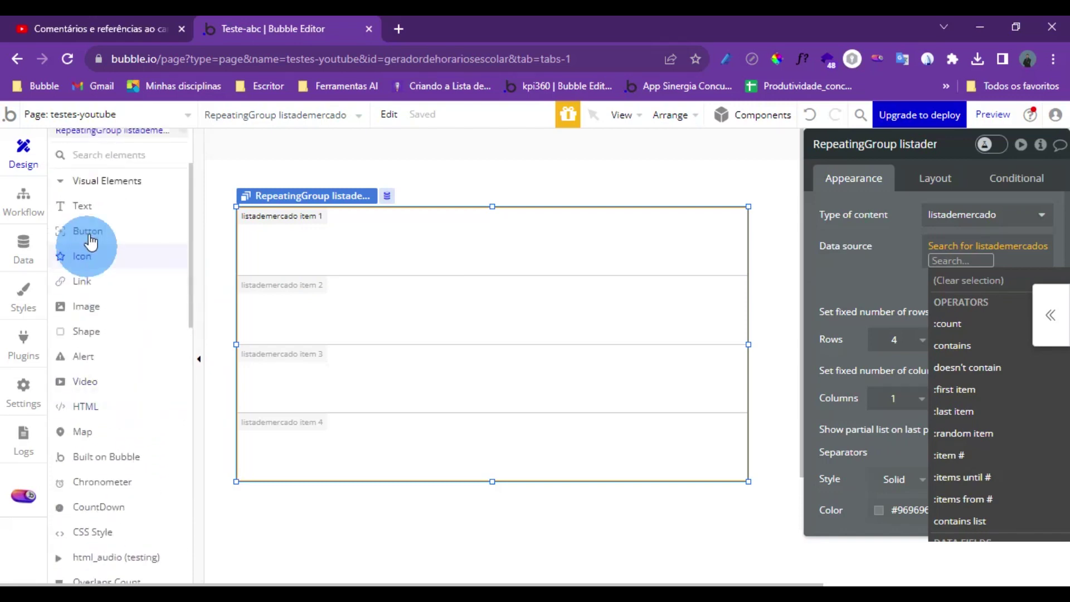
{"action": "left_click_drag", "start_coordinate": [92, 217], "coordinate": [484, 284]}
{"action": "mouse_move", "coordinate": [383, 240]}
{"action": "left_mouse_down"}
{"action": "mouse_move", "coordinate": [359, 232]}
{"action": "mouse_move", "coordinate": [368, 231]}
{"action": "left_mouse_up"}
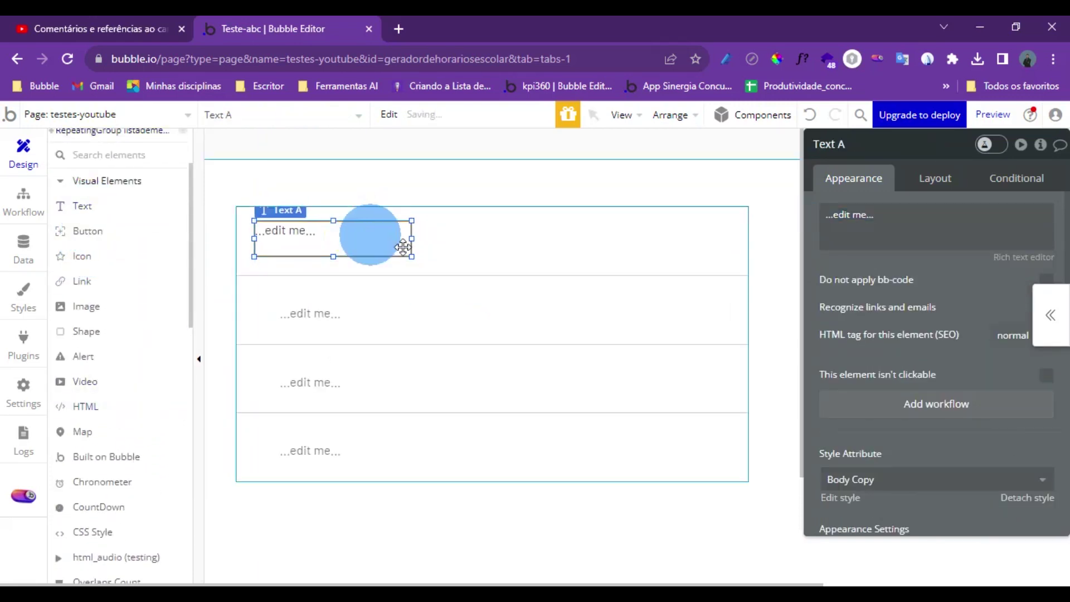
Step: Replace the text element's placeholder with the dynamic value Current cell's listademercado's produto
{"action": "left_click", "coordinate": [860, 219]}
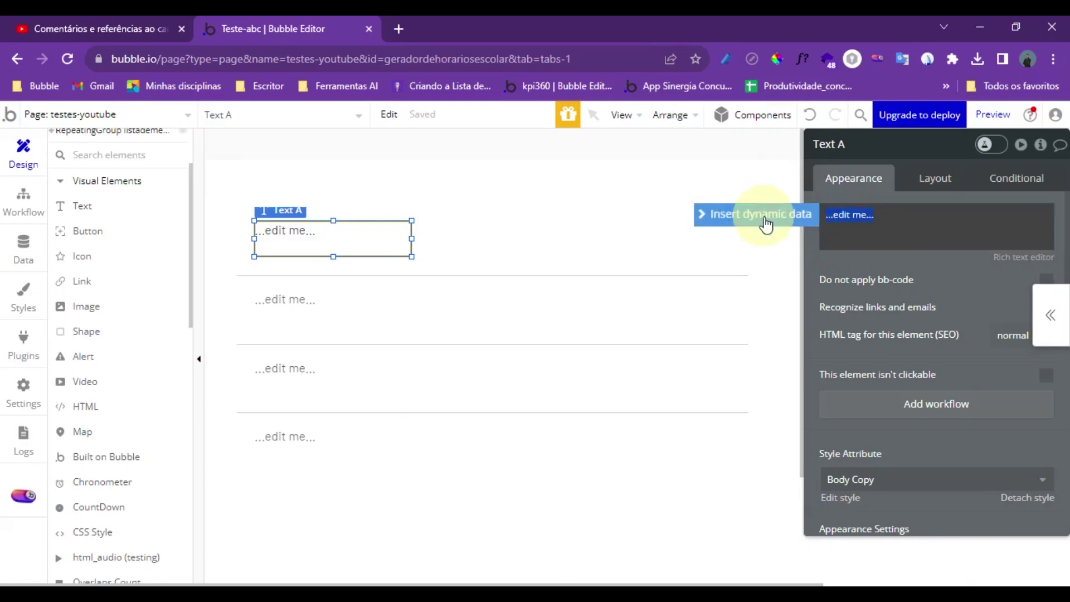
{"action": "left_click", "coordinate": [762, 215]}
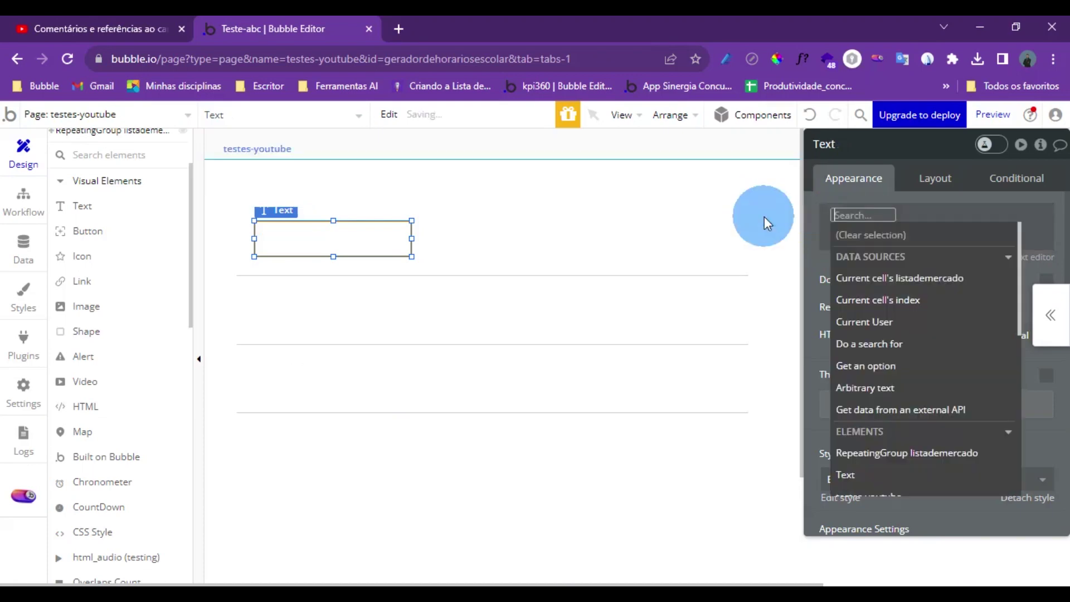
{"action": "left_click", "coordinate": [859, 279]}
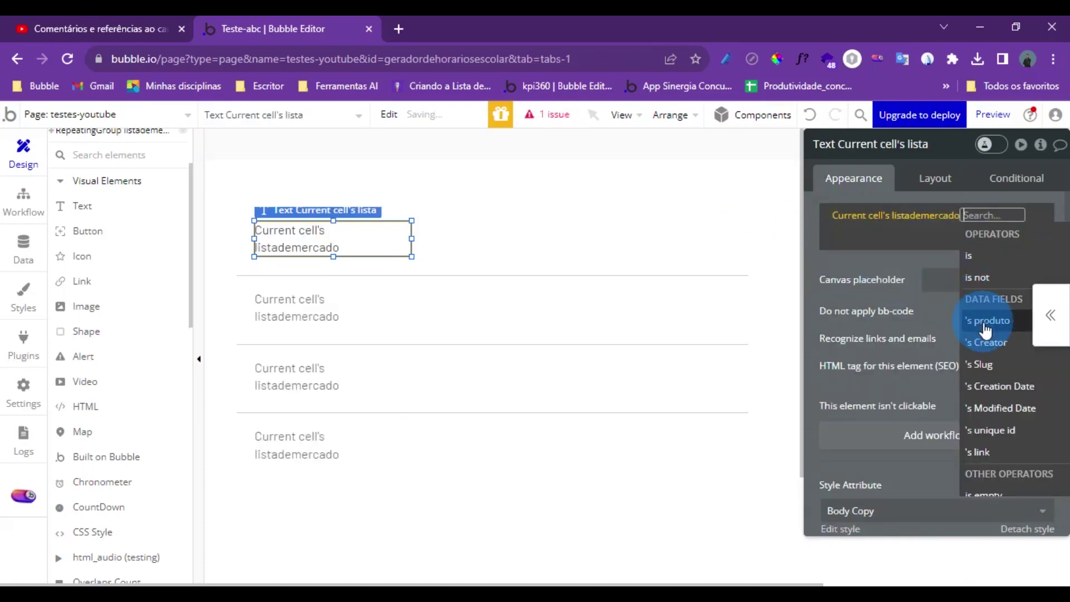
{"action": "left_click", "coordinate": [986, 329]}
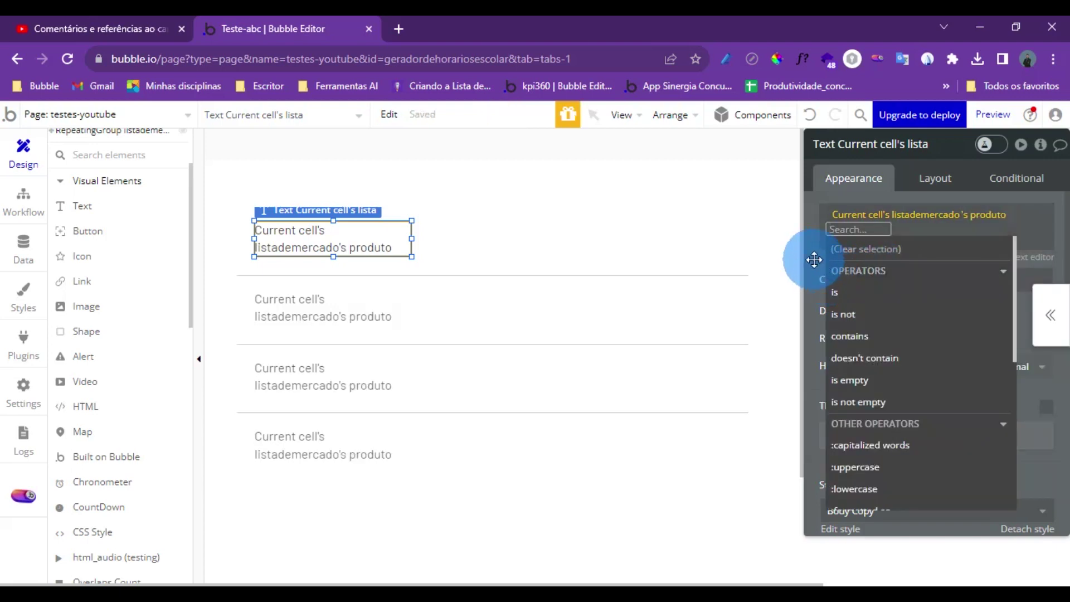
{"action": "left_click", "coordinate": [815, 260]}
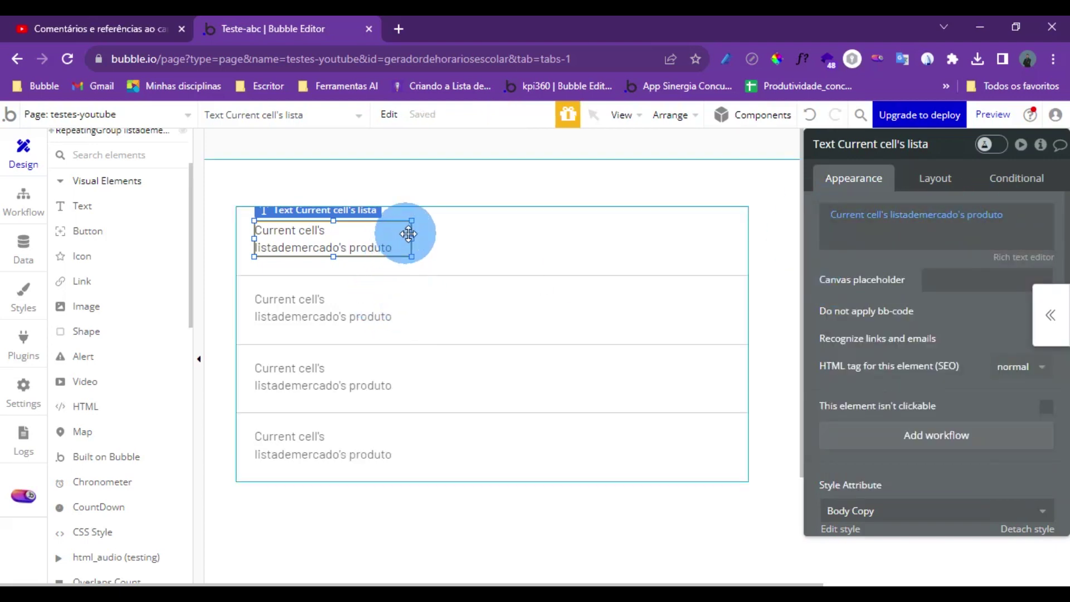
Step: Widen the text element so its dynamic expression fits on one line, and select the repeating group
{"action": "left_click_drag", "start_coordinate": [413, 239], "coordinate": [521, 241]}
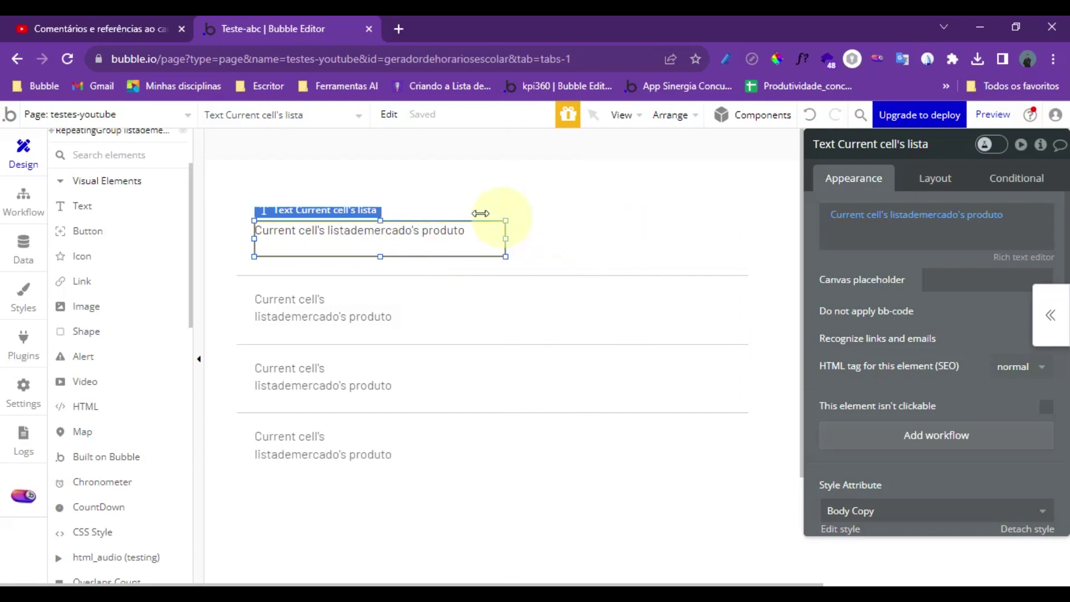
{"action": "left_click_drag", "start_coordinate": [472, 212], "coordinate": [477, 211]}
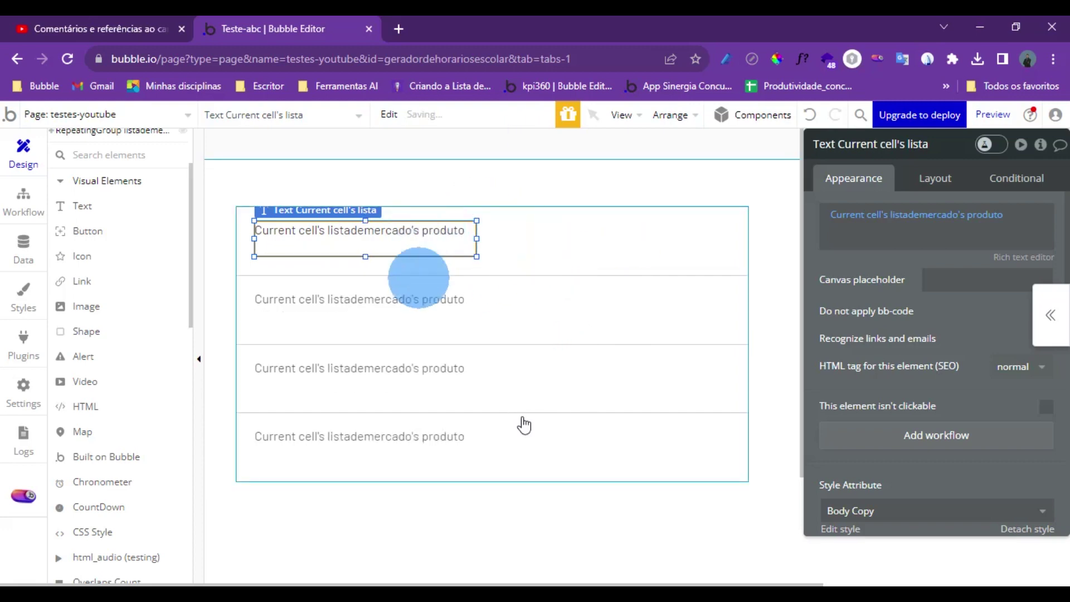
{"action": "left_click", "coordinate": [539, 365]}
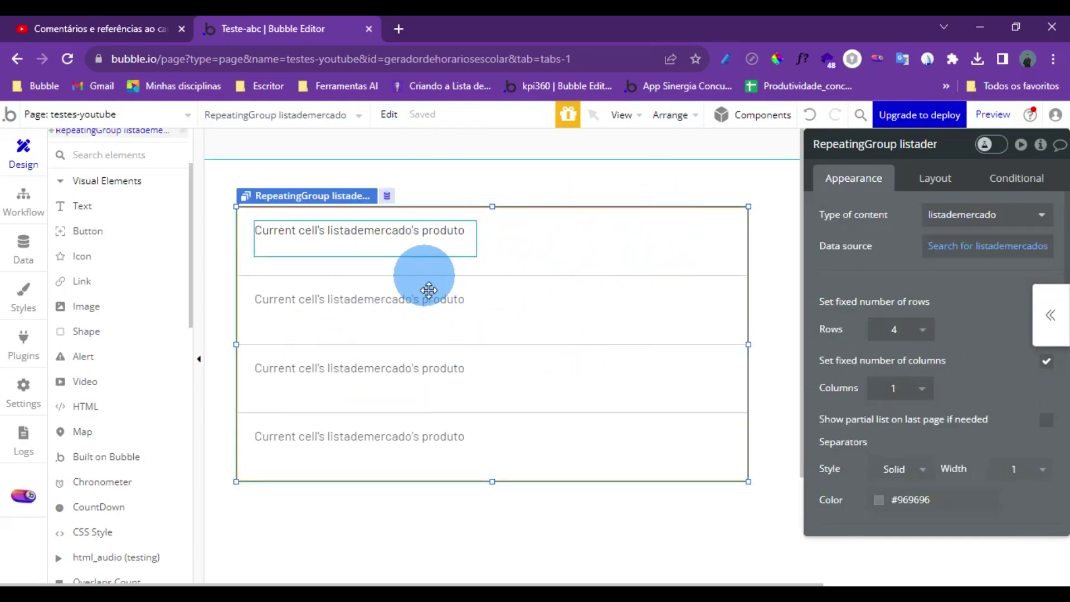
Step: Create a listademercado database entry in the app data with the produto value "arroz"
{"action": "left_click", "coordinate": [23, 245]}
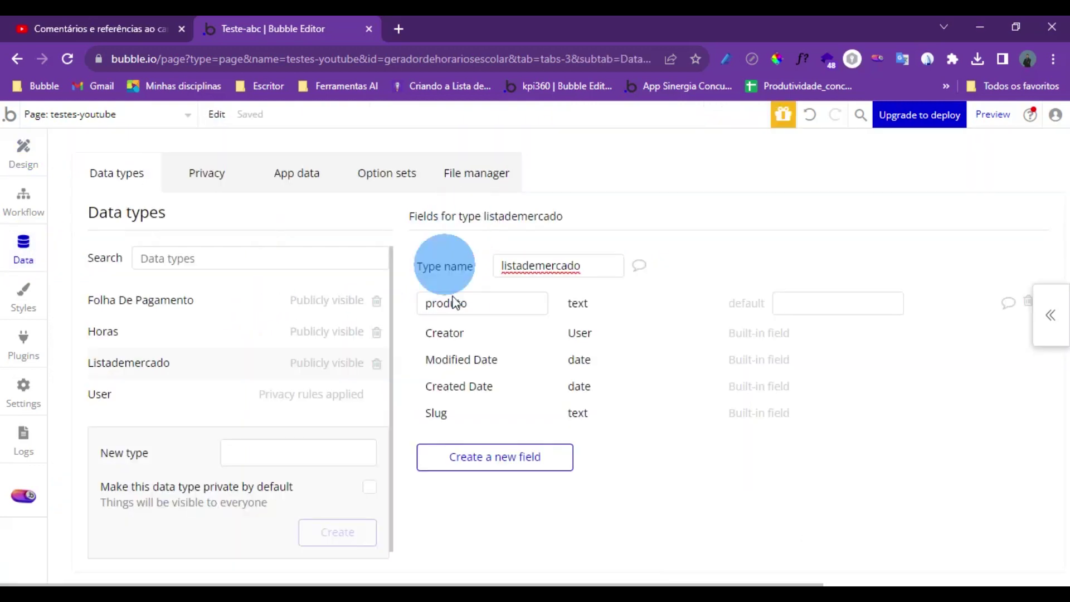
{"action": "left_click", "coordinate": [314, 191]}
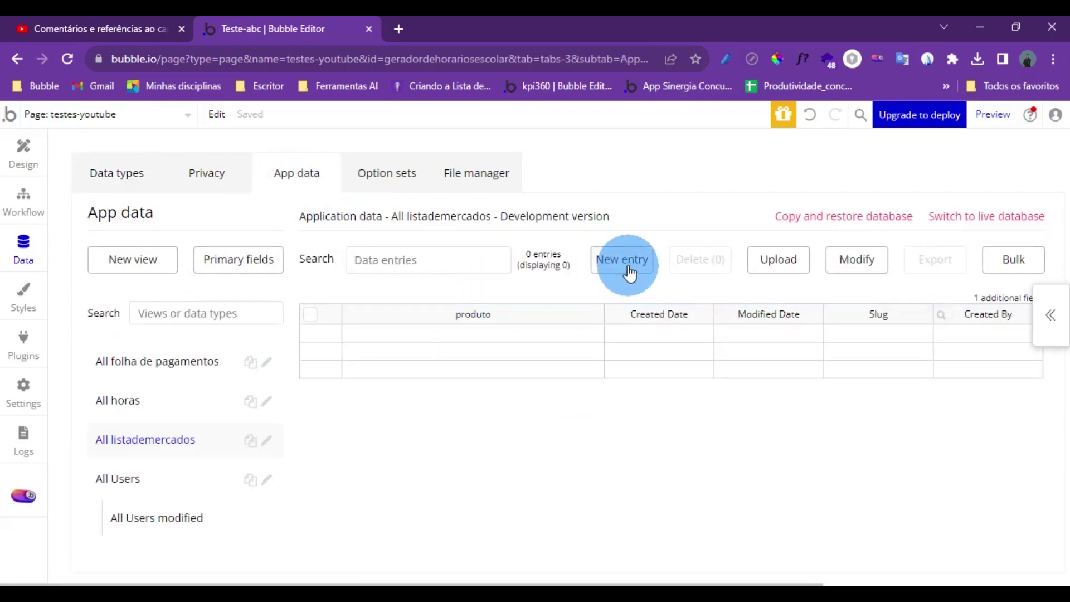
{"action": "left_click", "coordinate": [628, 270]}
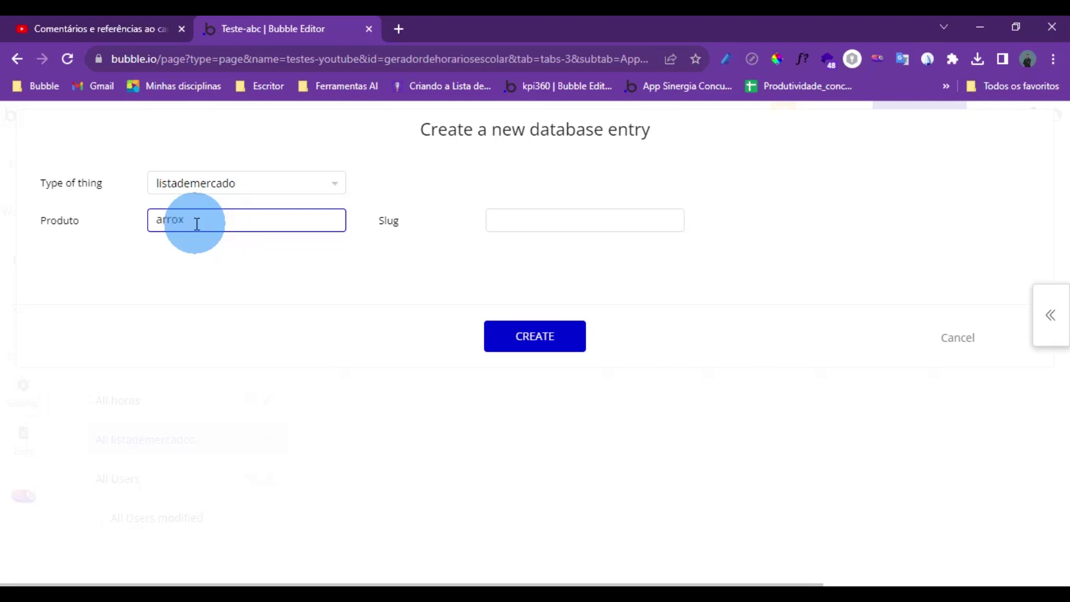
{"action": "left_click", "coordinate": [563, 341]}
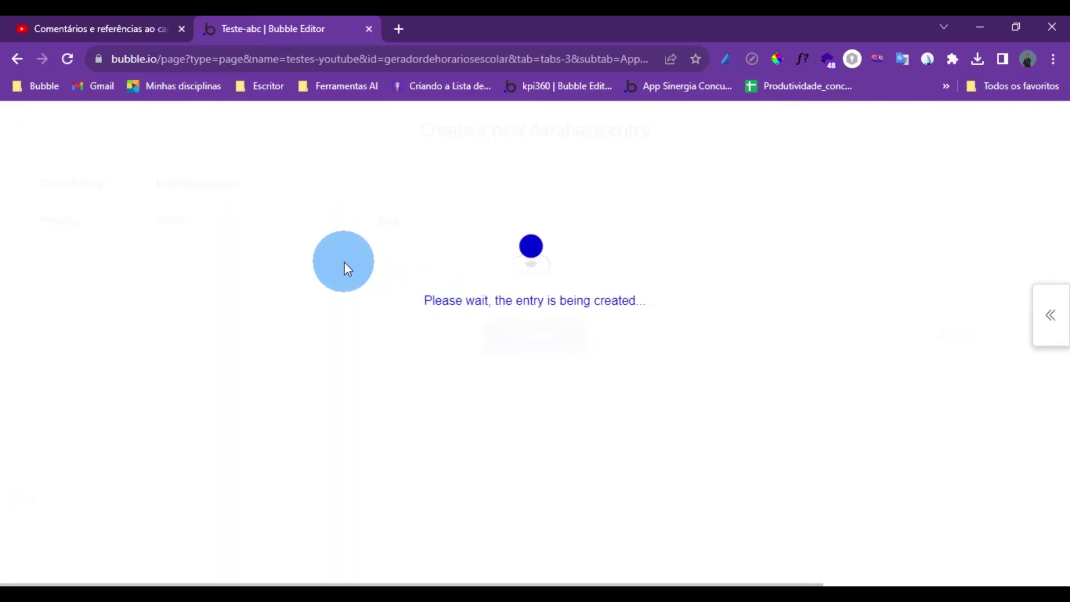
{"action": "left_click", "coordinate": [535, 301]}
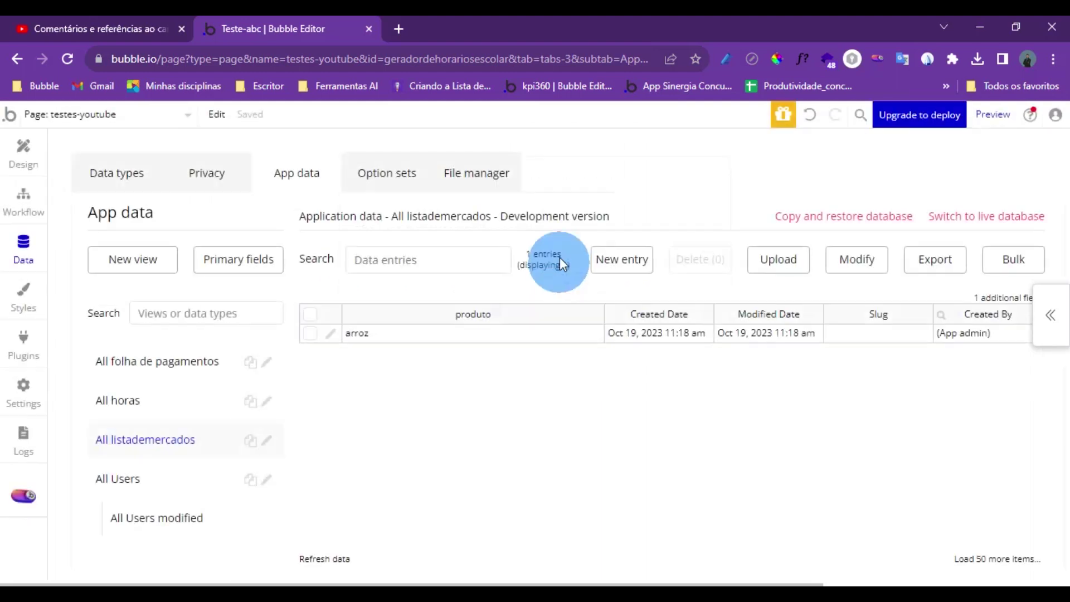
Step: Create another listademercado entry with the produto value "feijão"
{"action": "left_click", "coordinate": [621, 260]}
{"action": "left_click", "coordinate": [236, 223]}
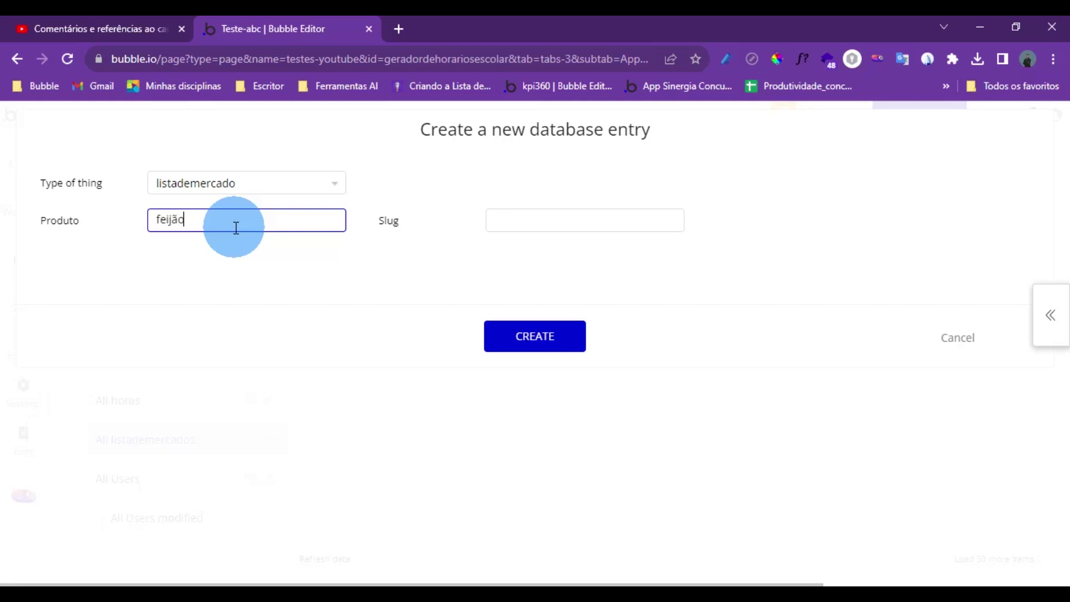
{"action": "left_click", "coordinate": [534, 338]}
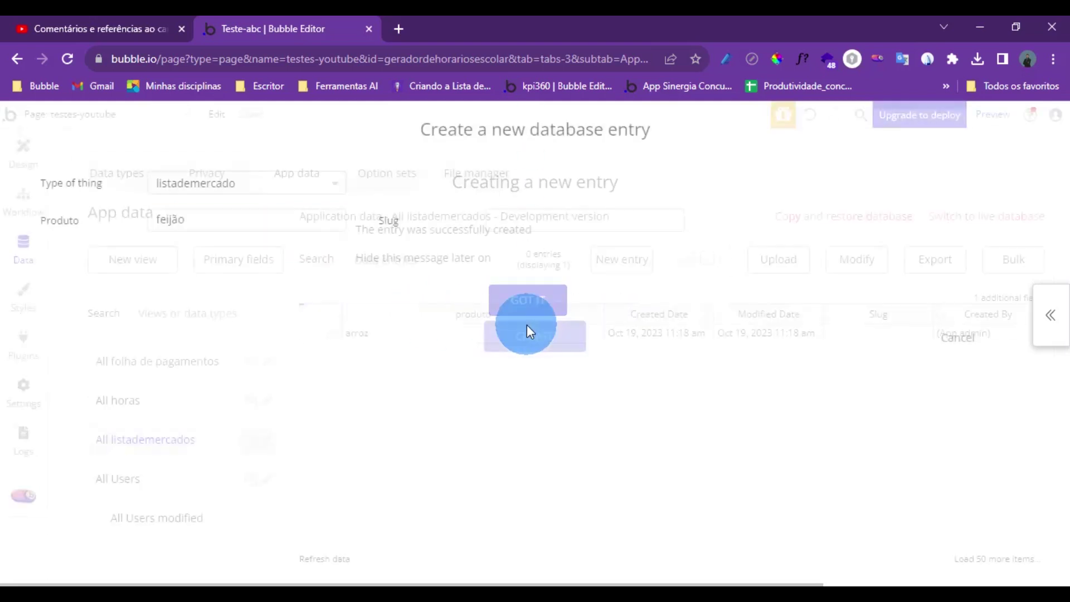
{"action": "left_click", "coordinate": [527, 304]}
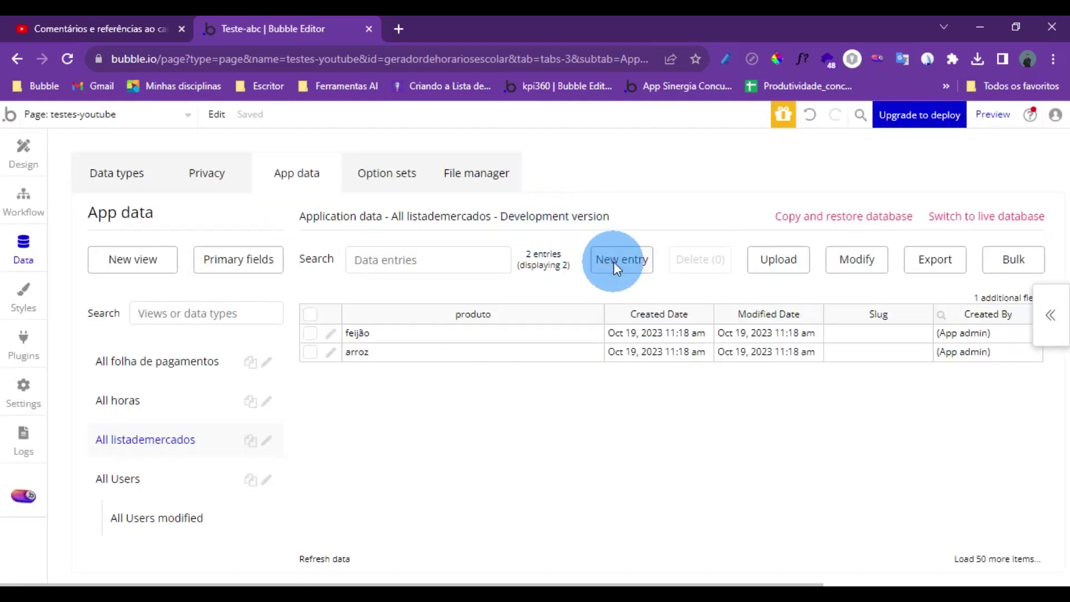
Step: Create a third listademercado entry with the produto value "macarrão"
{"action": "left_click", "coordinate": [617, 260]}
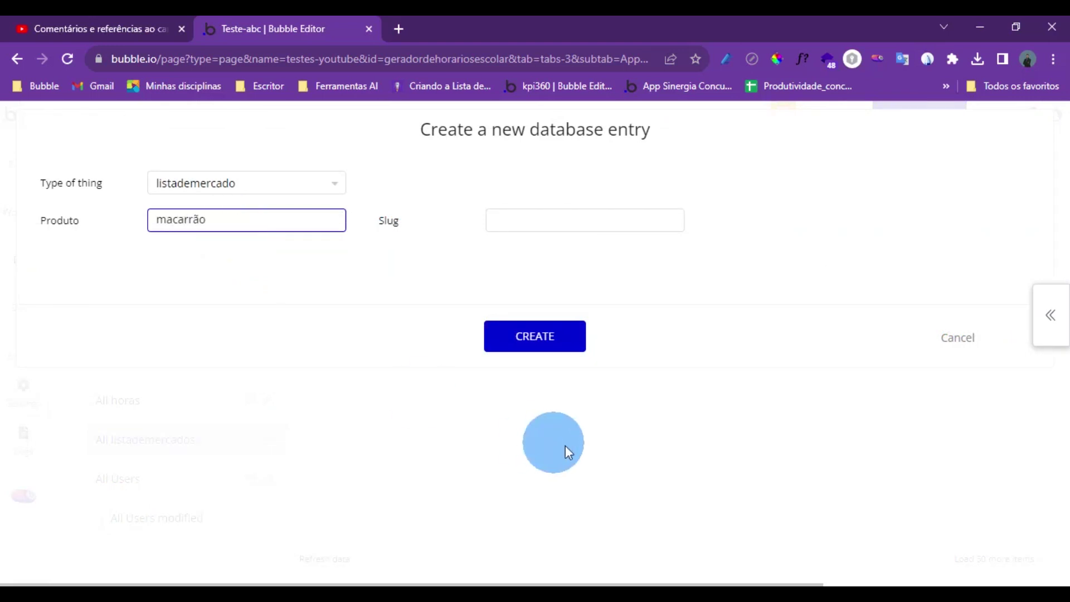
{"action": "left_click", "coordinate": [535, 338]}
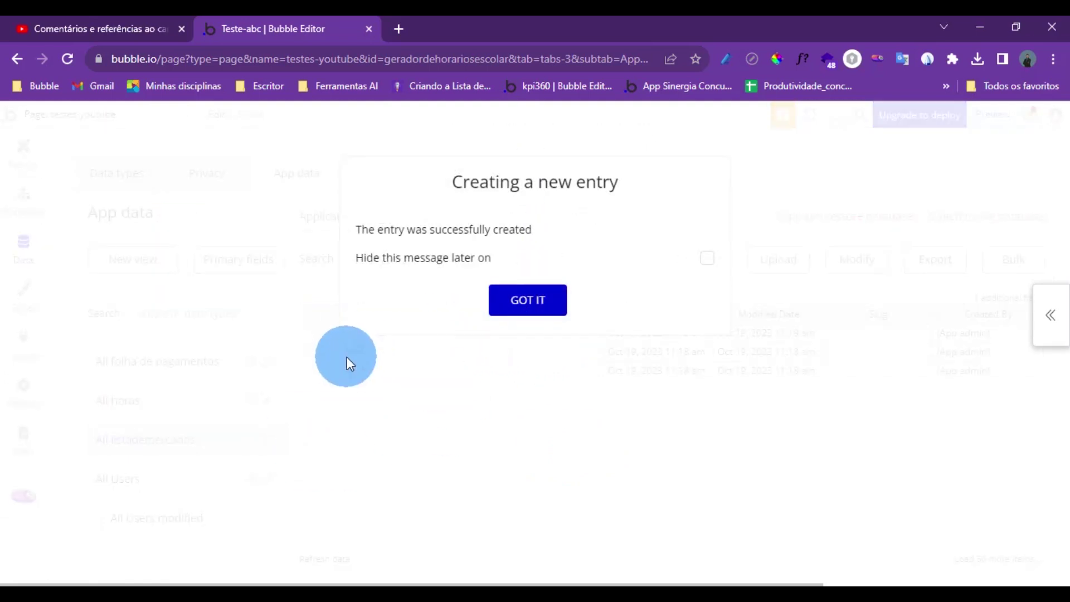
{"action": "left_click", "coordinate": [515, 315]}
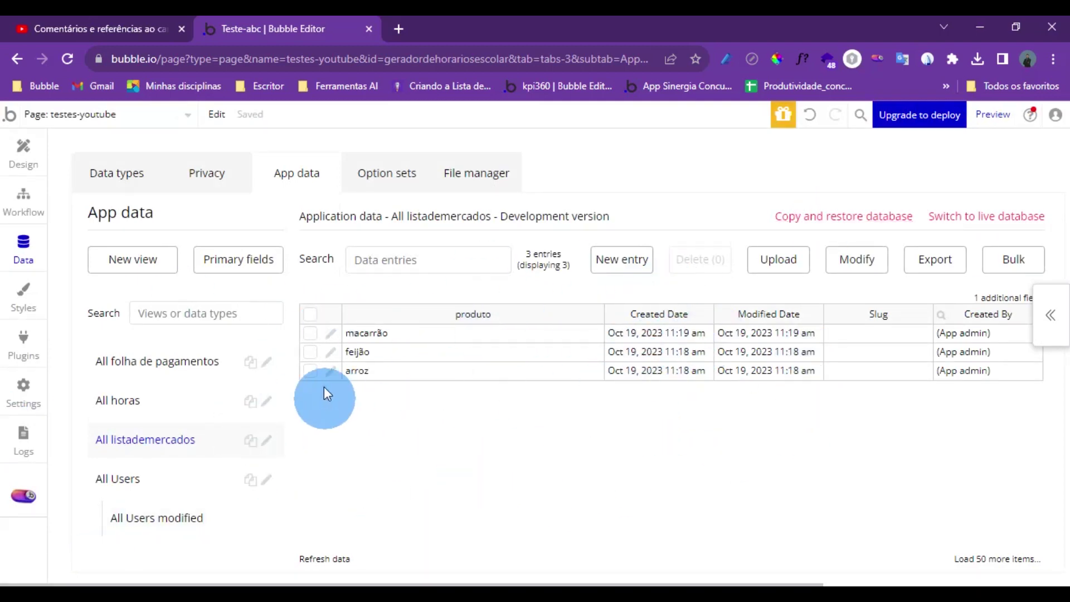
Step: Preview the testes-youtube page, proceeding to the site despite its insecure connection, and check the product list
{"action": "left_click", "coordinate": [18, 159]}
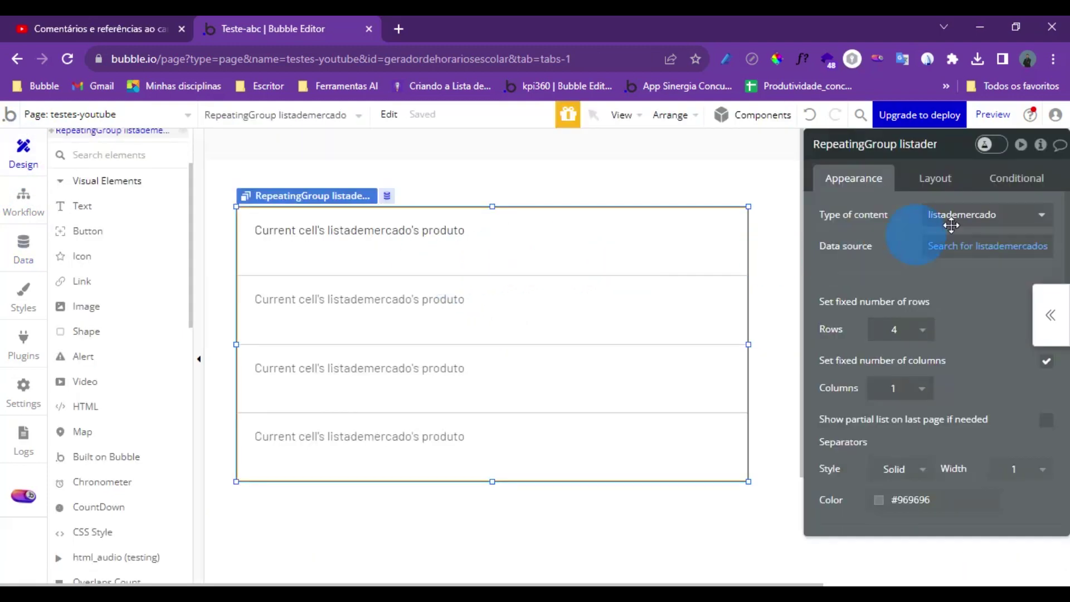
{"action": "left_click", "coordinate": [993, 117]}
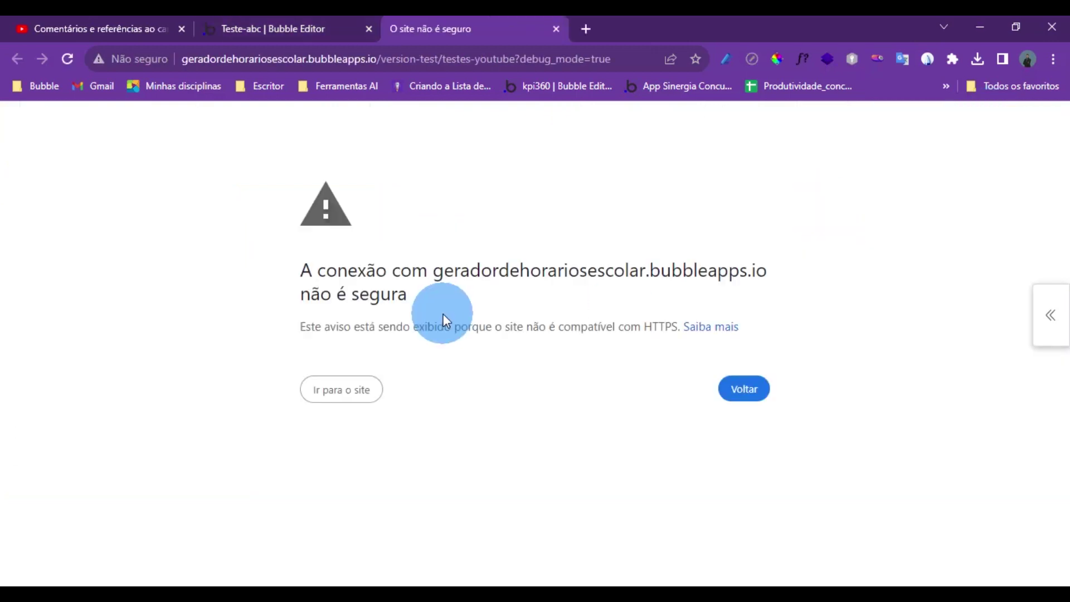
{"action": "left_click", "coordinate": [350, 393]}
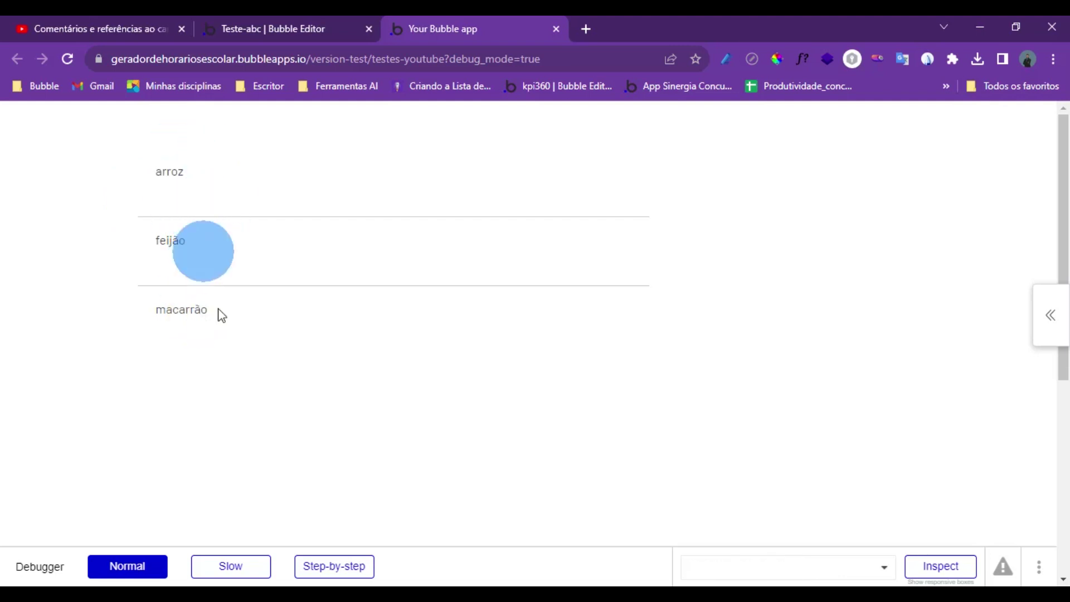
Step: Reread the viewer's question in YouTube Studio about automatically saving edited content, and return to the Bubble editor
{"action": "left_click", "coordinate": [101, 28]}
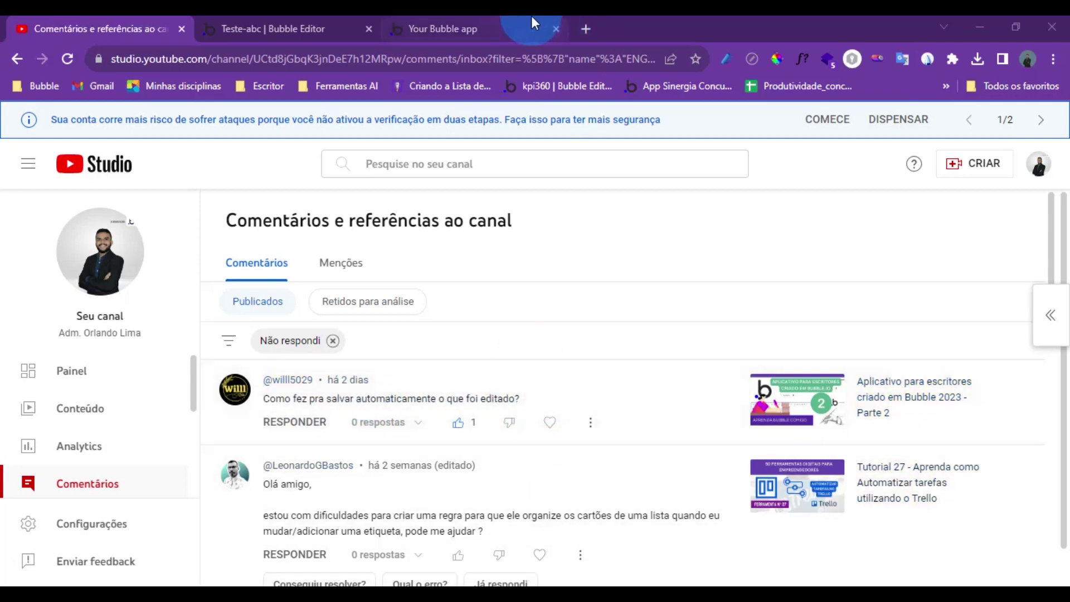
{"action": "left_click", "coordinate": [484, 29]}
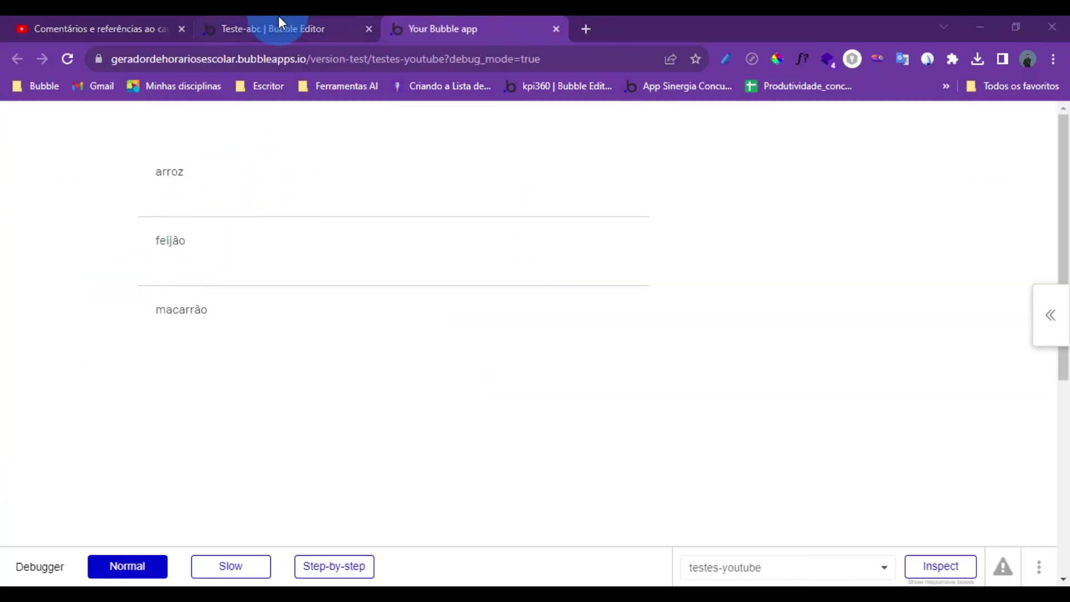
{"action": "left_click", "coordinate": [279, 22]}
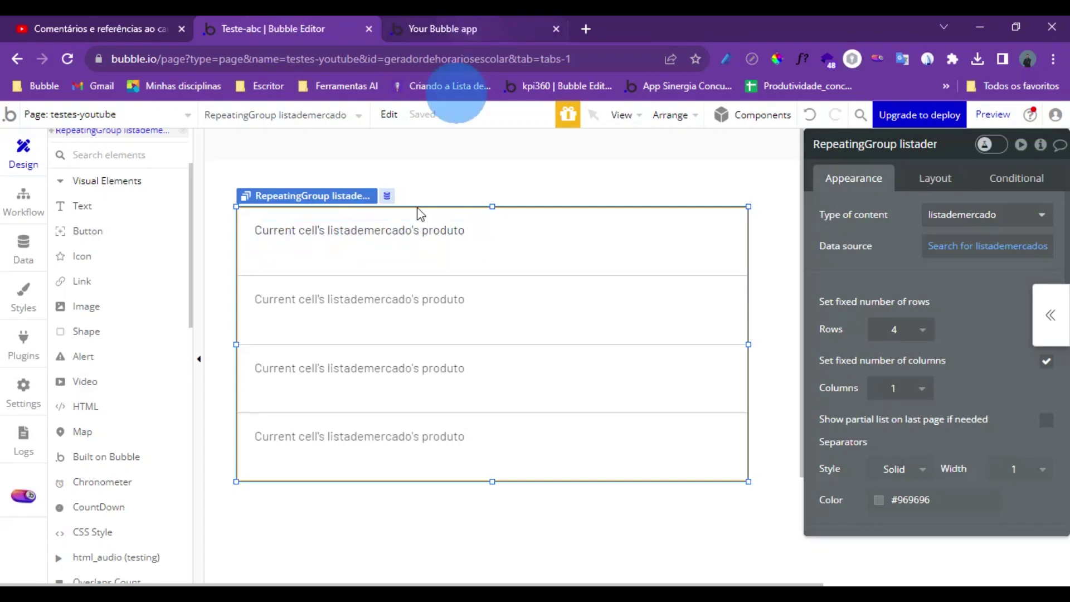
Step: Examine the product text element in the repeating group's first cell and compare it with the products displayed in the page preview
{"action": "left_click", "coordinate": [406, 244]}
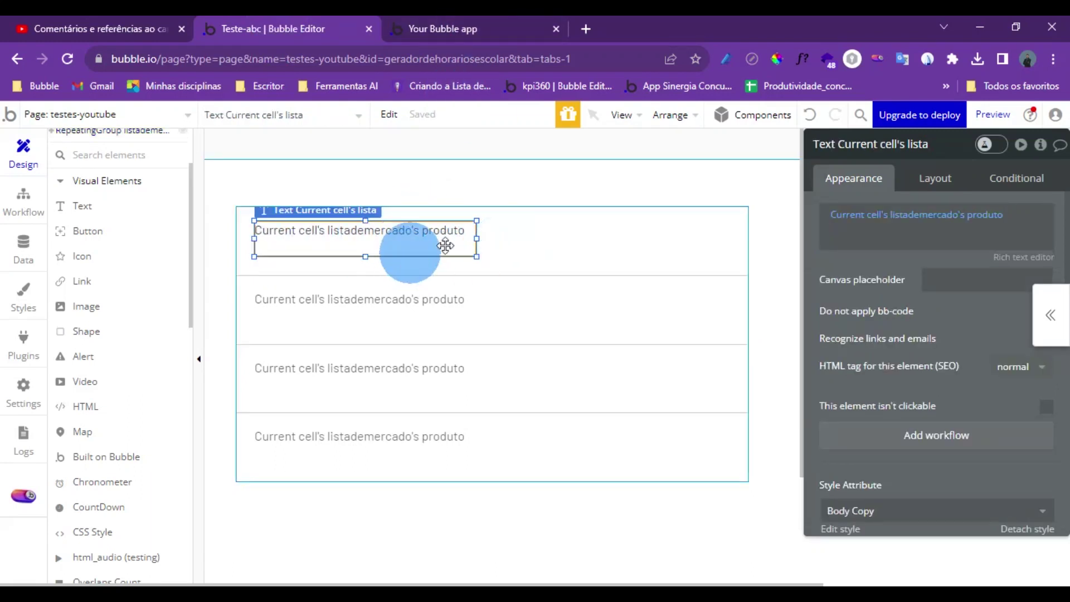
{"action": "left_click", "coordinate": [535, 251]}
{"action": "scroll", "coordinate": [101, 429], "scroll_direction": "down", "scroll_amount": 5}
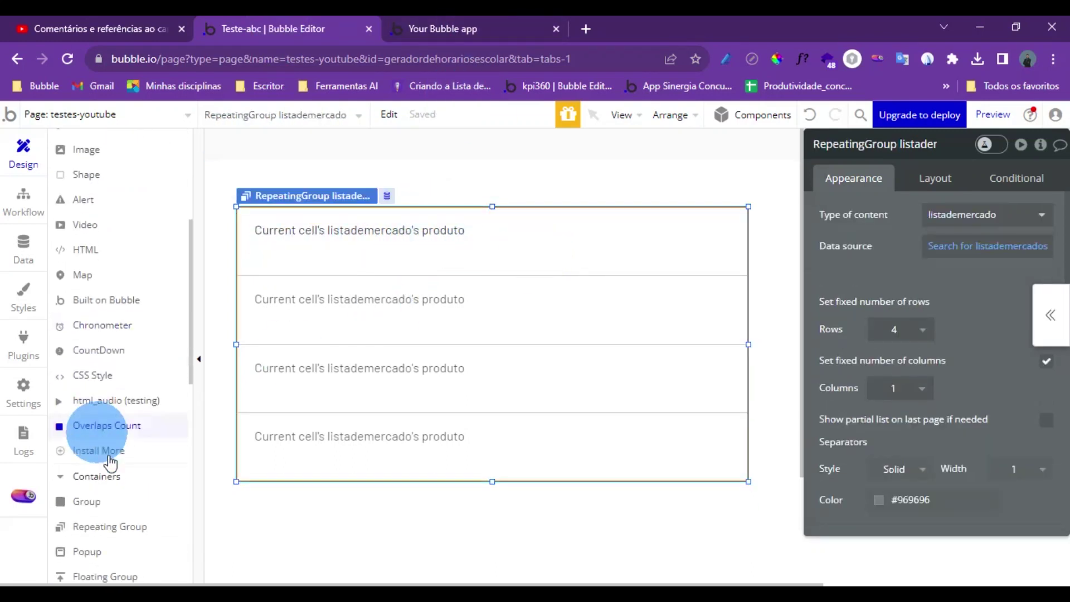
{"action": "scroll", "coordinate": [108, 382], "scroll_direction": "up", "scroll_amount": 7}
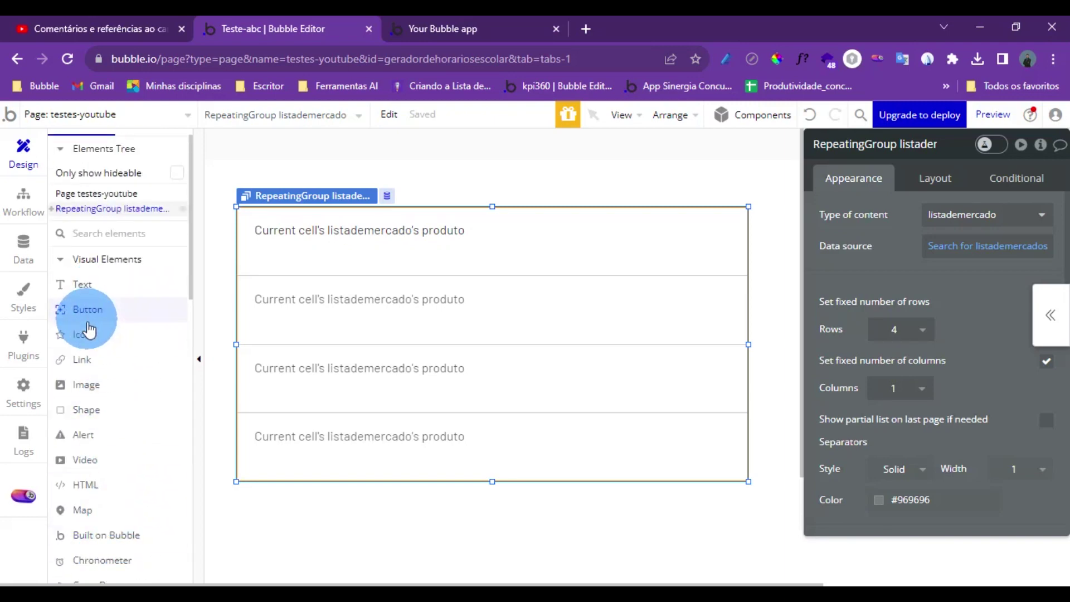
{"action": "scroll", "coordinate": [122, 362], "scroll_direction": "down", "scroll_amount": 5}
{"action": "left_click", "coordinate": [318, 246]}
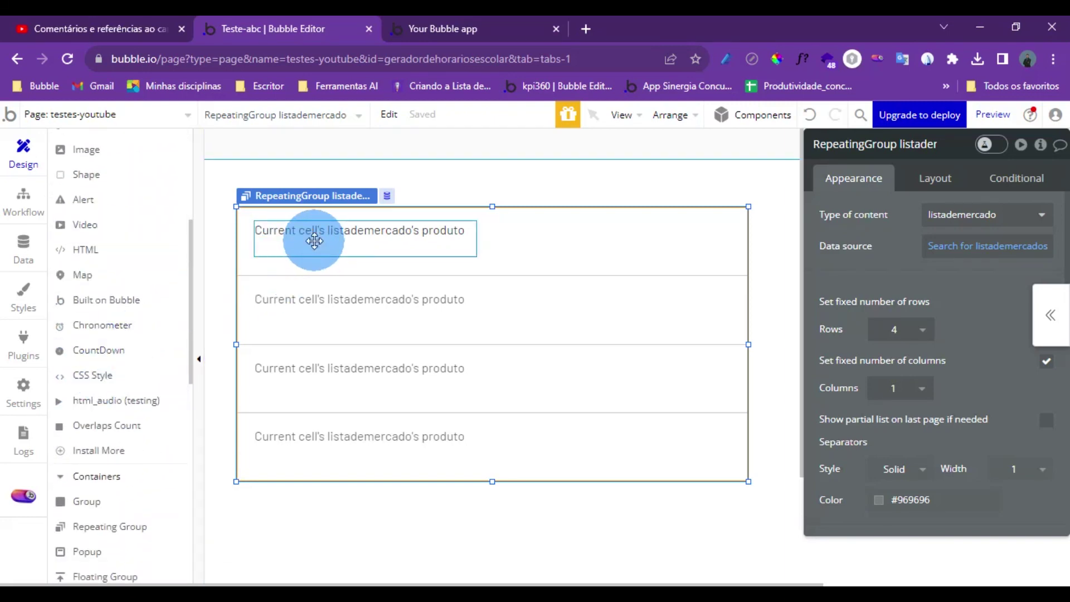
{"action": "left_click", "coordinate": [314, 241]}
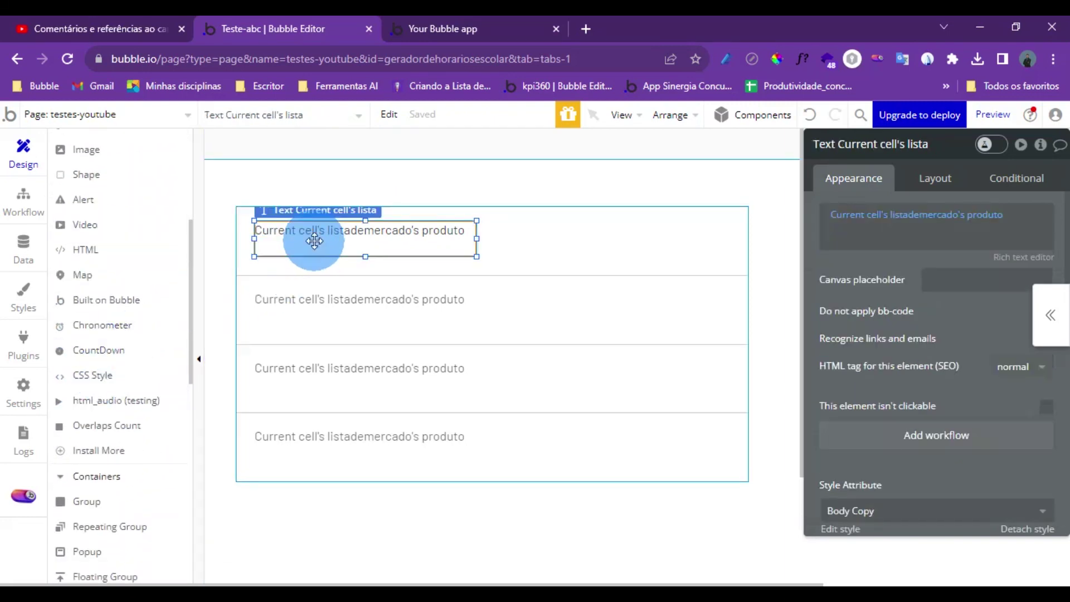
{"action": "left_click", "coordinate": [433, 28]}
{"action": "left_click", "coordinate": [239, 222]}
{"action": "left_click", "coordinate": [164, 248]}
{"action": "left_click_drag", "start_coordinate": [208, 291], "coordinate": [176, 323]}
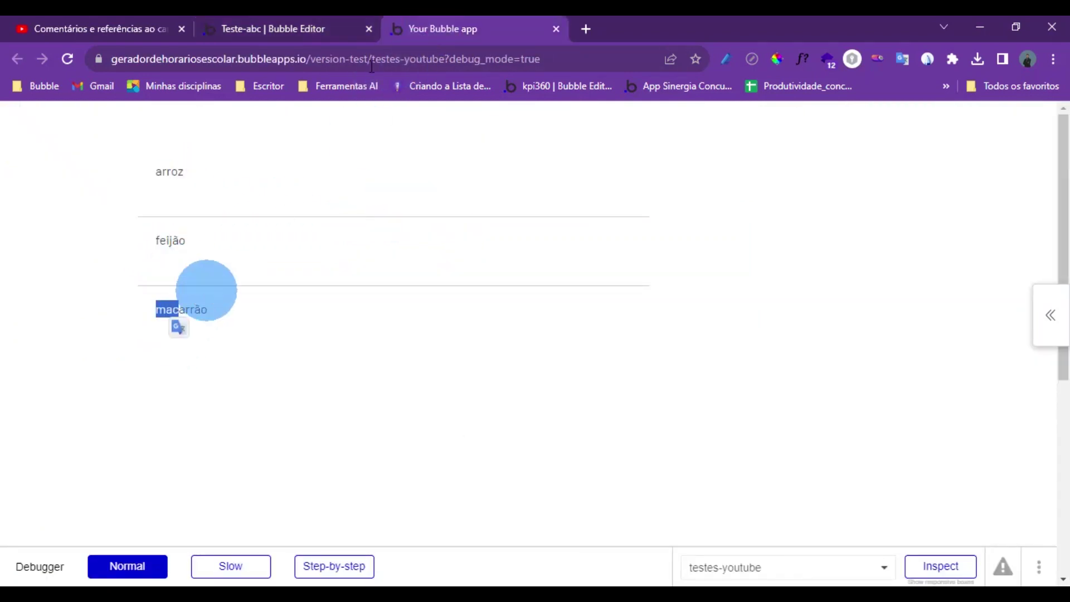
{"action": "left_click", "coordinate": [279, 25]}
Step: Add an Input element beside the product text in the repeating group's first cell, and widen it toward the cell's right edge
{"action": "scroll", "coordinate": [118, 355], "scroll_direction": "down", "scroll_amount": 4}
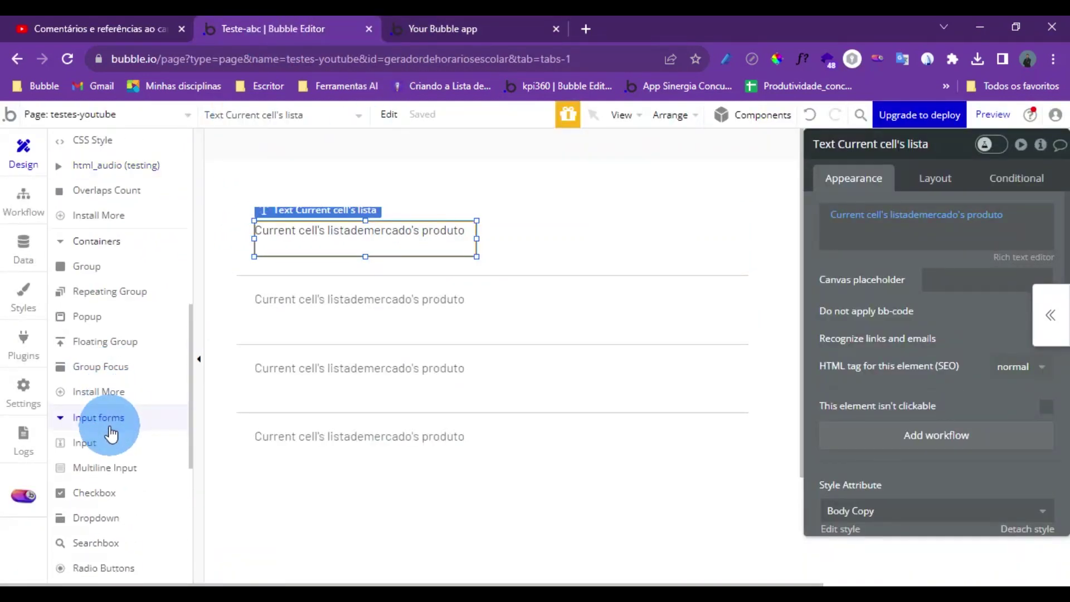
{"action": "left_click_drag", "start_coordinate": [88, 449], "coordinate": [502, 232]}
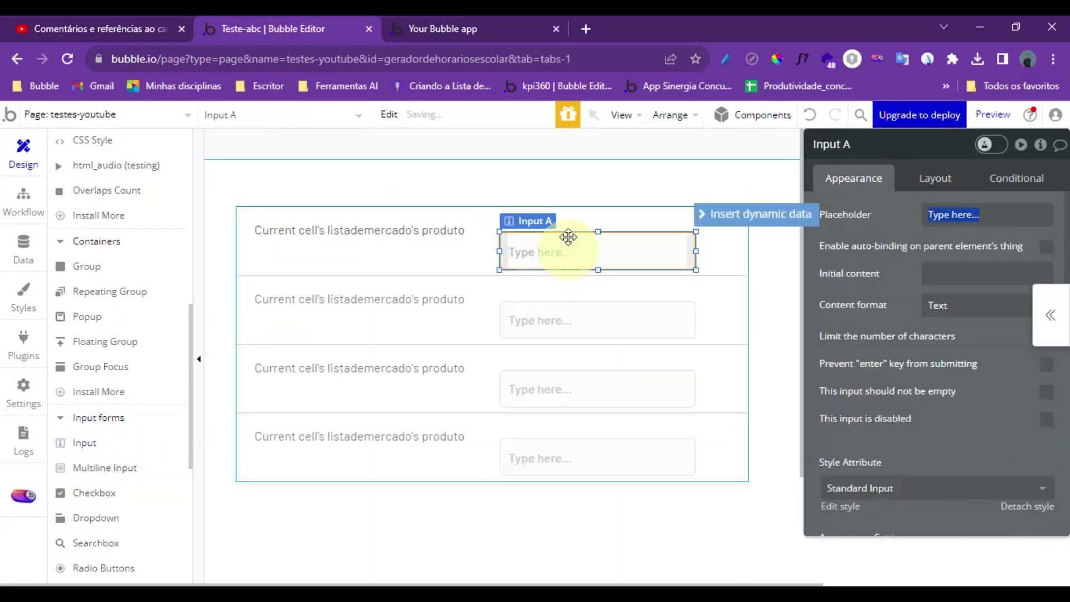
{"action": "left_click_drag", "start_coordinate": [566, 237], "coordinate": [523, 233]}
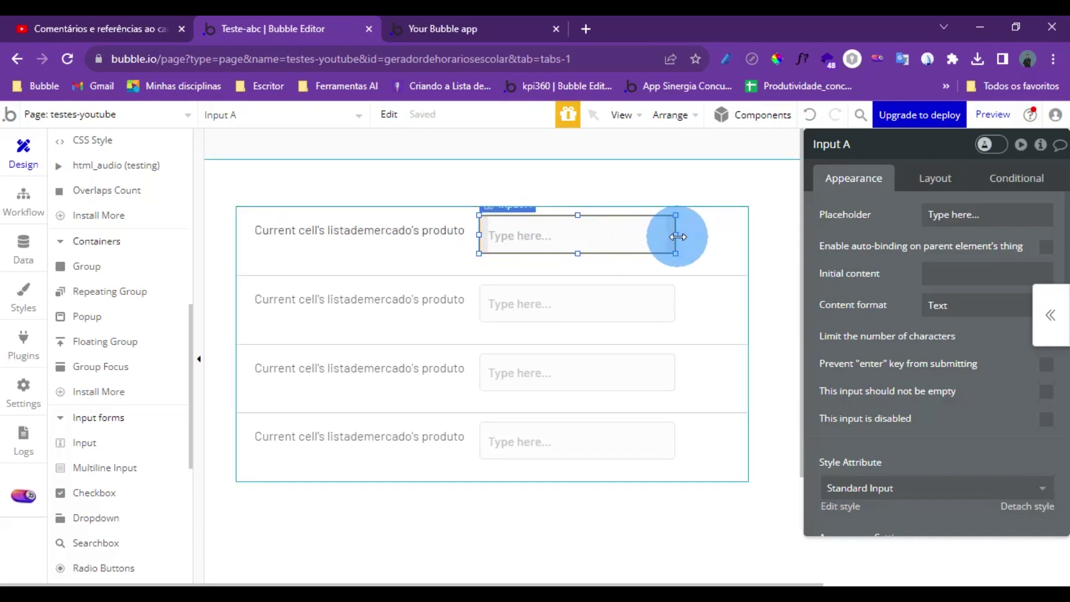
{"action": "left_click_drag", "start_coordinate": [677, 237], "coordinate": [722, 235]}
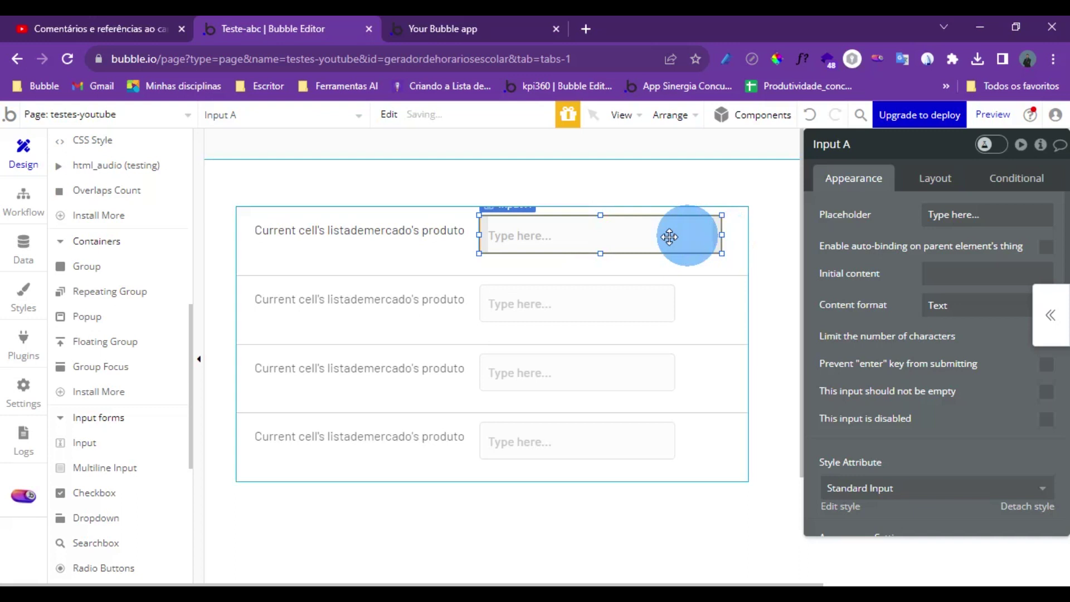
{"action": "left_click", "coordinate": [545, 310]}
Step: Set the input's initial content to the dynamic value Current cell's listademercado's produto
{"action": "left_click", "coordinate": [541, 233]}
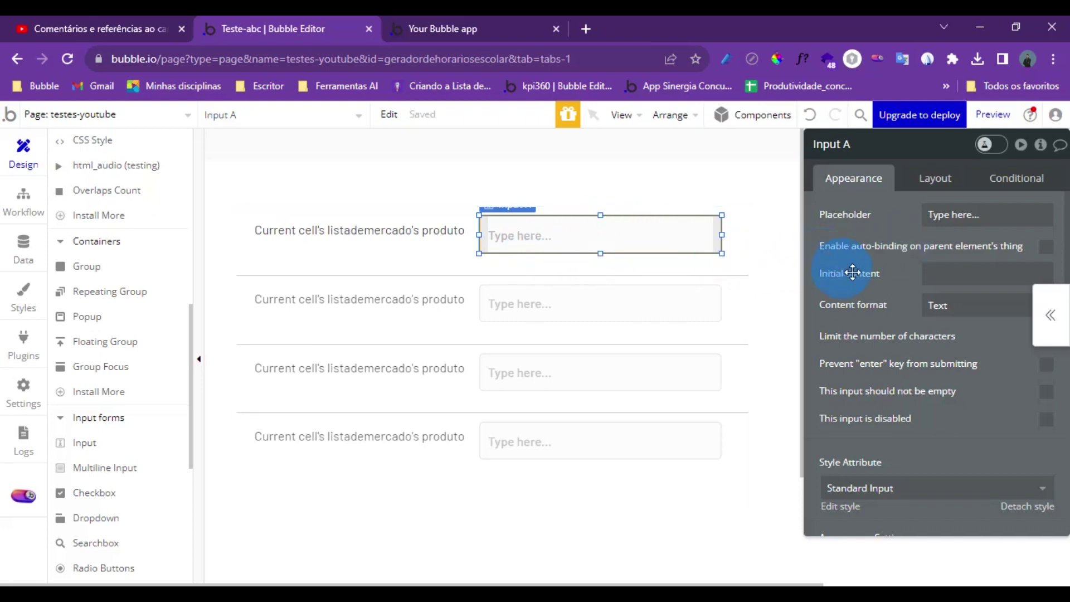
{"action": "left_click", "coordinate": [932, 276]}
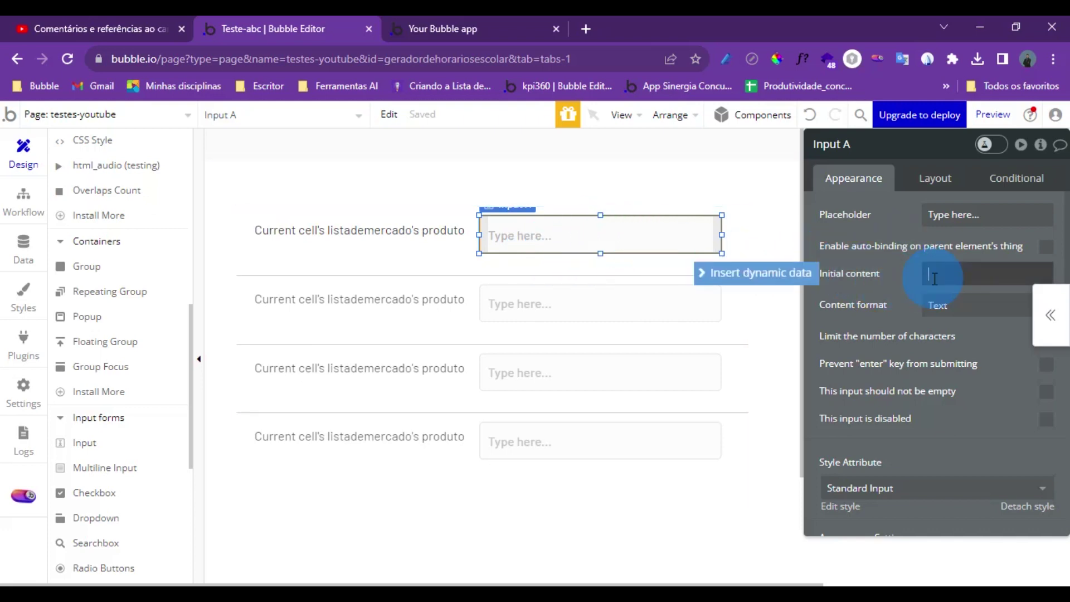
{"action": "left_click", "coordinate": [776, 283]}
{"action": "left_click", "coordinate": [947, 335]}
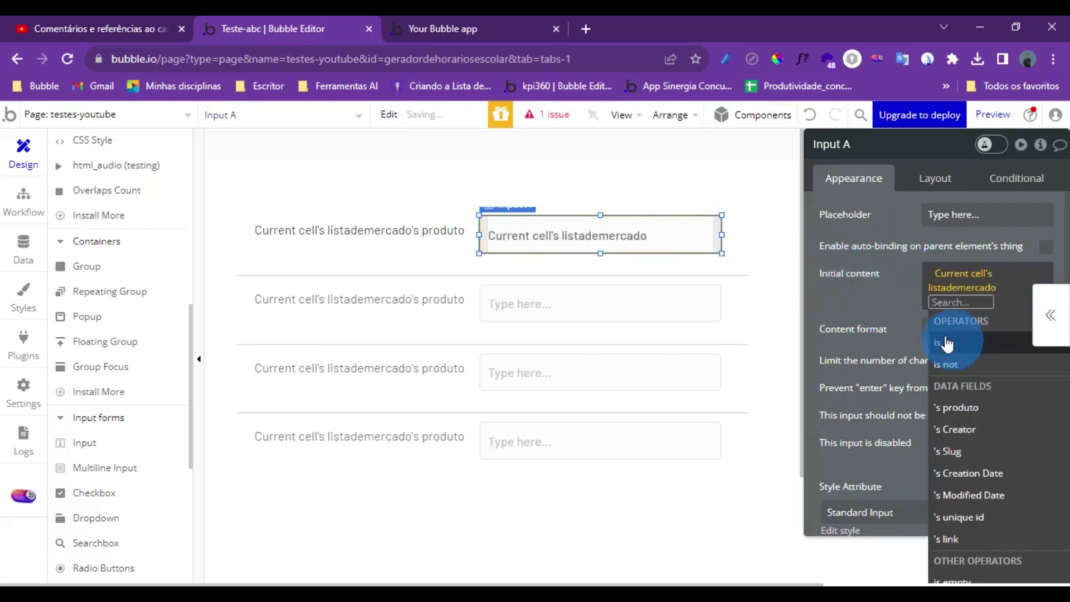
{"action": "left_click", "coordinate": [959, 408]}
{"action": "left_click", "coordinate": [882, 307]}
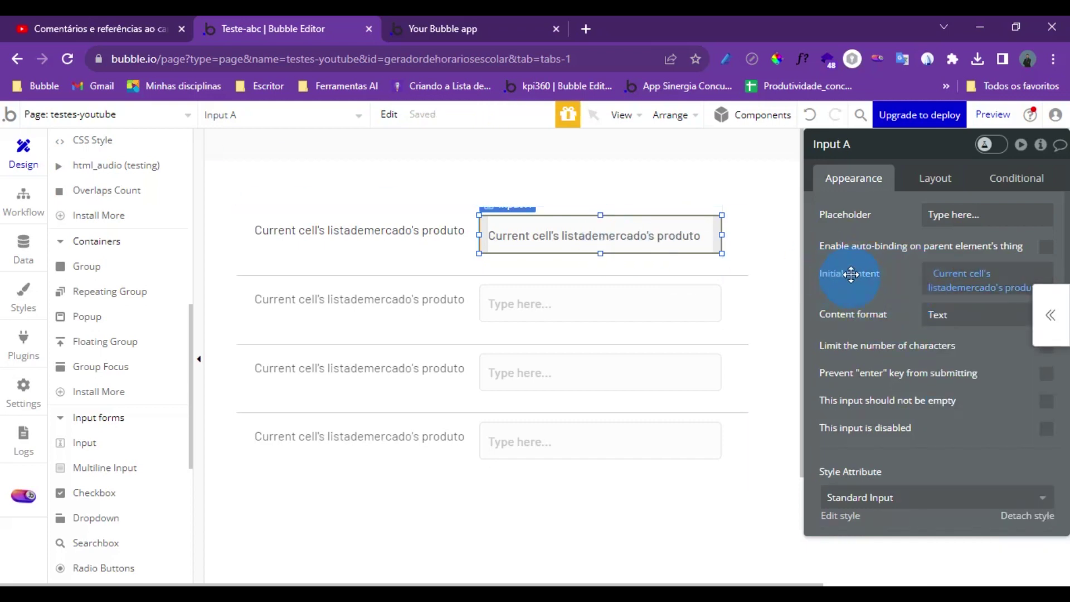
{"action": "left_click", "coordinate": [931, 277]}
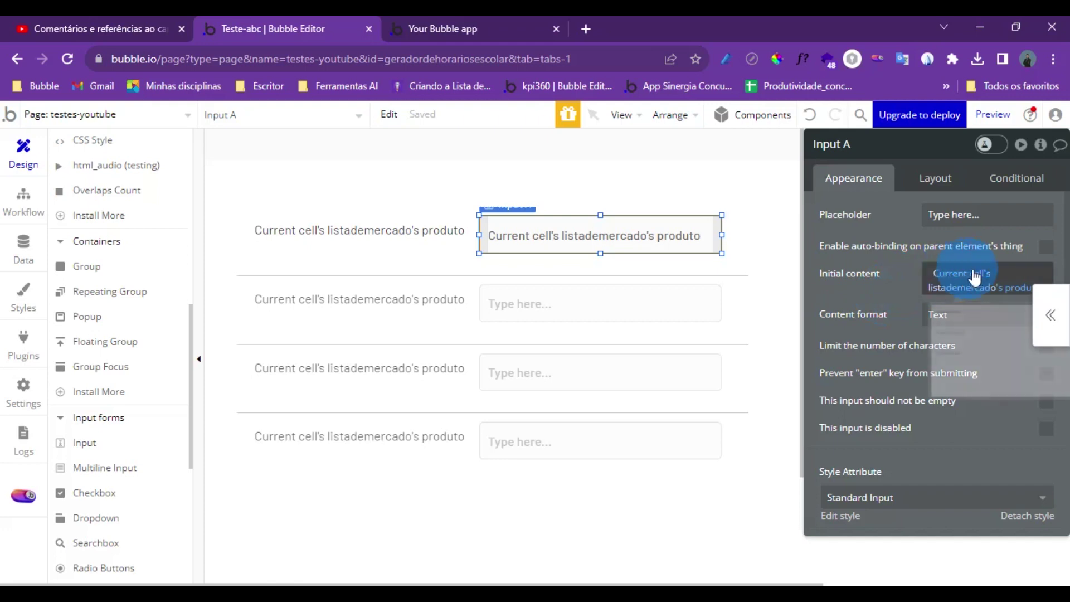
{"action": "left_click", "coordinate": [972, 282]}
{"action": "left_click", "coordinate": [990, 295]}
{"action": "left_click", "coordinate": [1025, 298]}
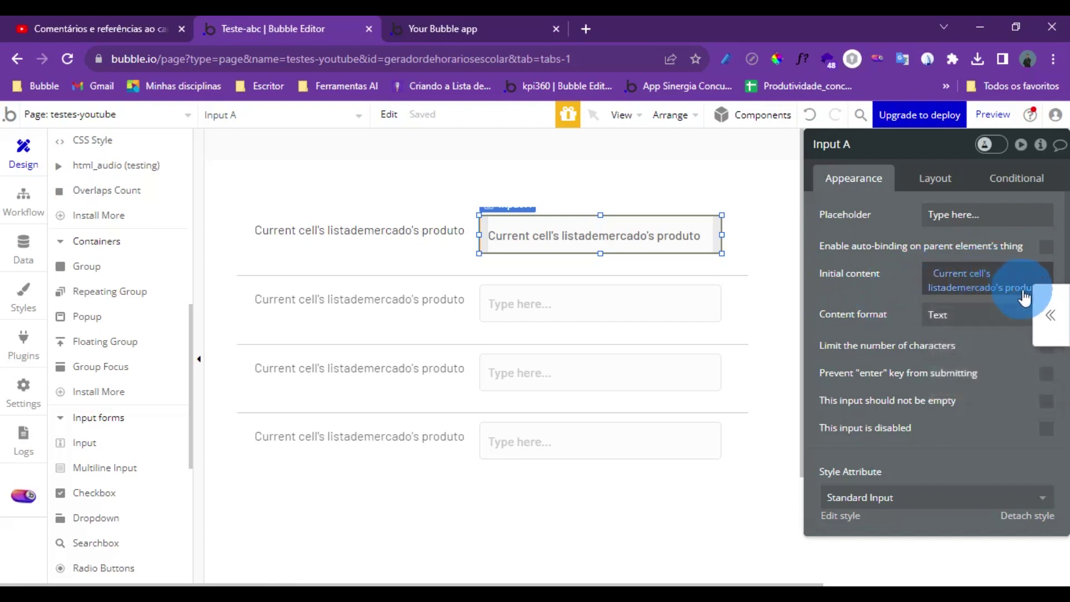
Step: Move the input slightly right and down within the first cell, and select the repeating group
{"action": "left_click_drag", "start_coordinate": [607, 234], "coordinate": [611, 238]}
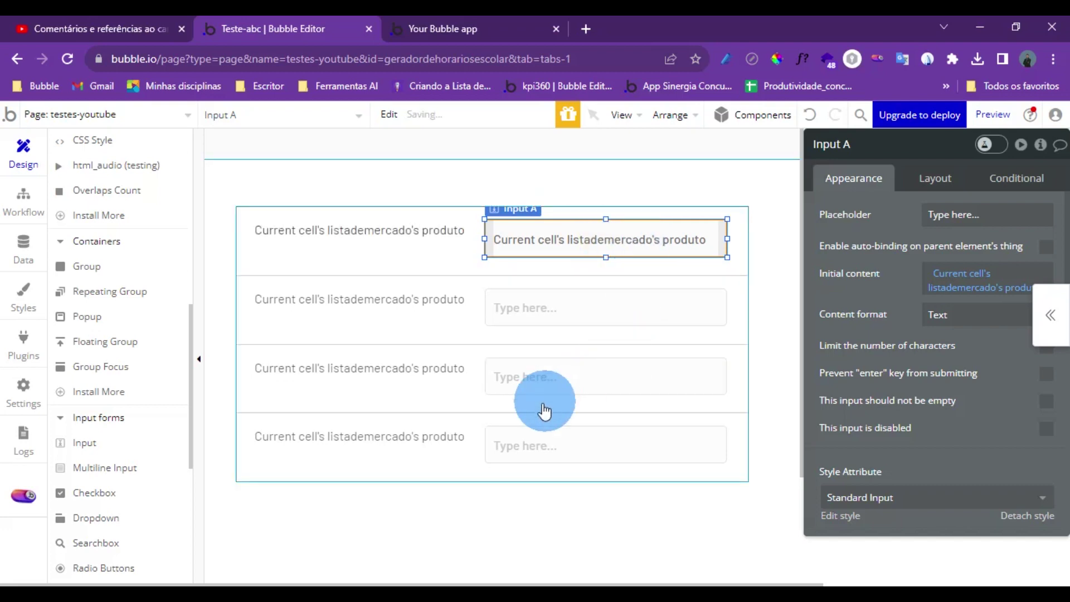
{"action": "left_click", "coordinate": [692, 334]}
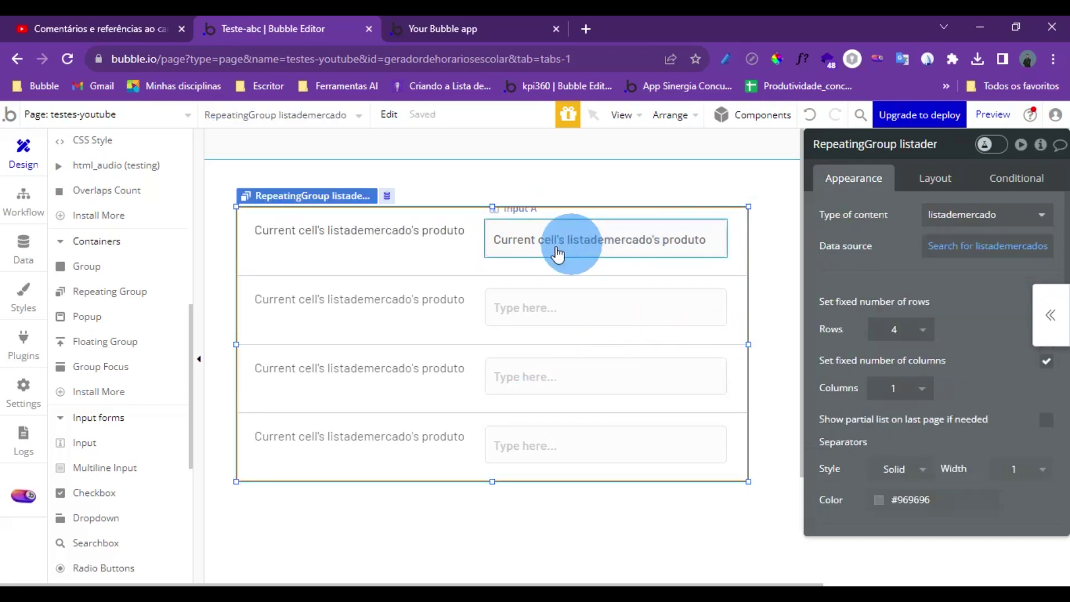
Step: Preview the testes-youtube page and reload it to check the product shown in each row's input
{"action": "left_click", "coordinate": [993, 117]}
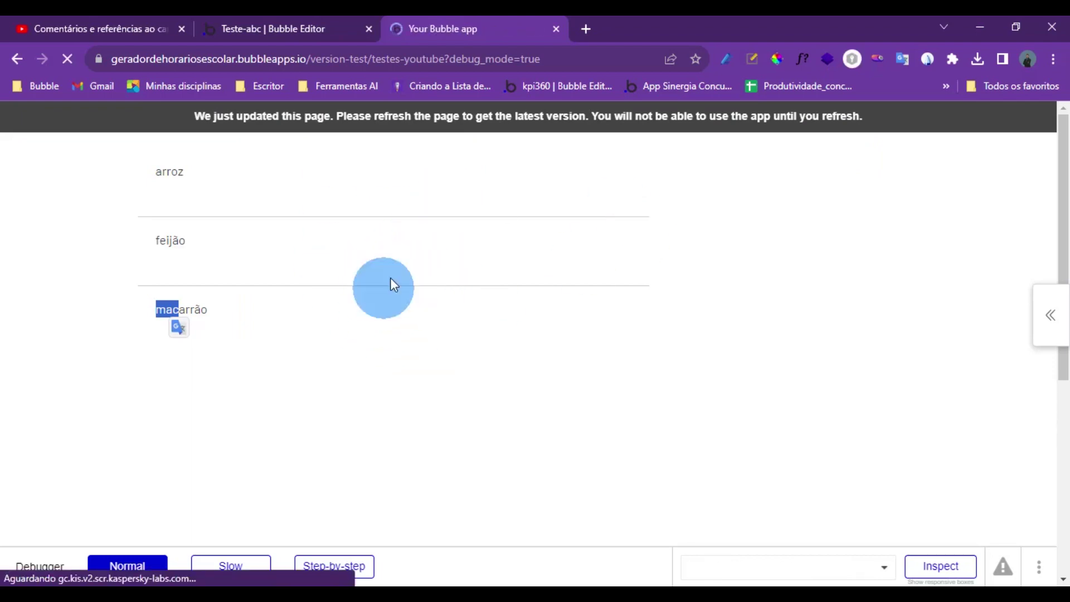
{"action": "left_click", "coordinate": [438, 188]}
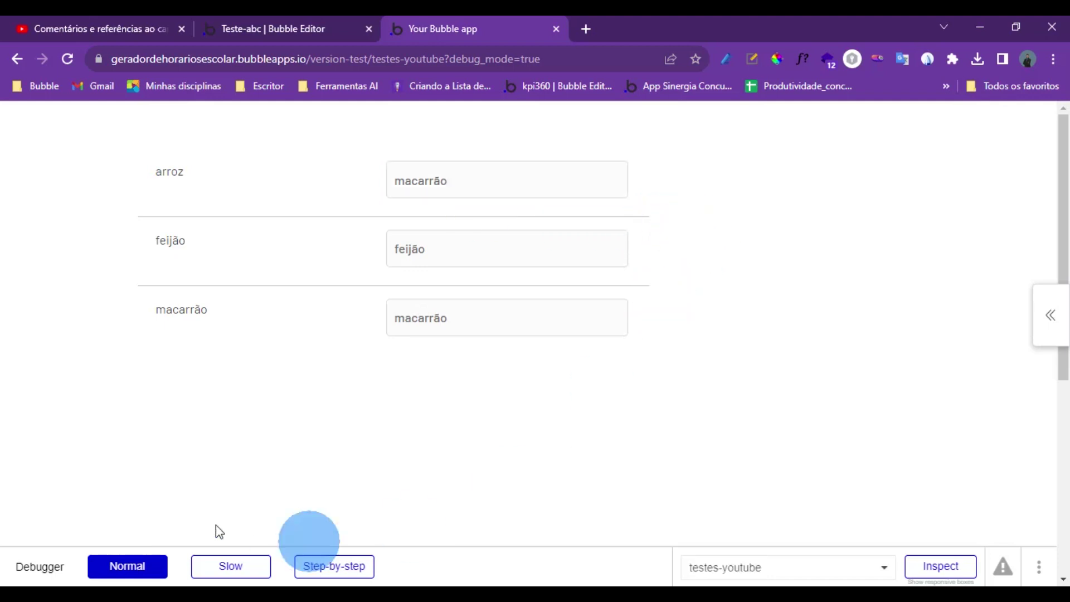
{"action": "left_click", "coordinate": [66, 58]}
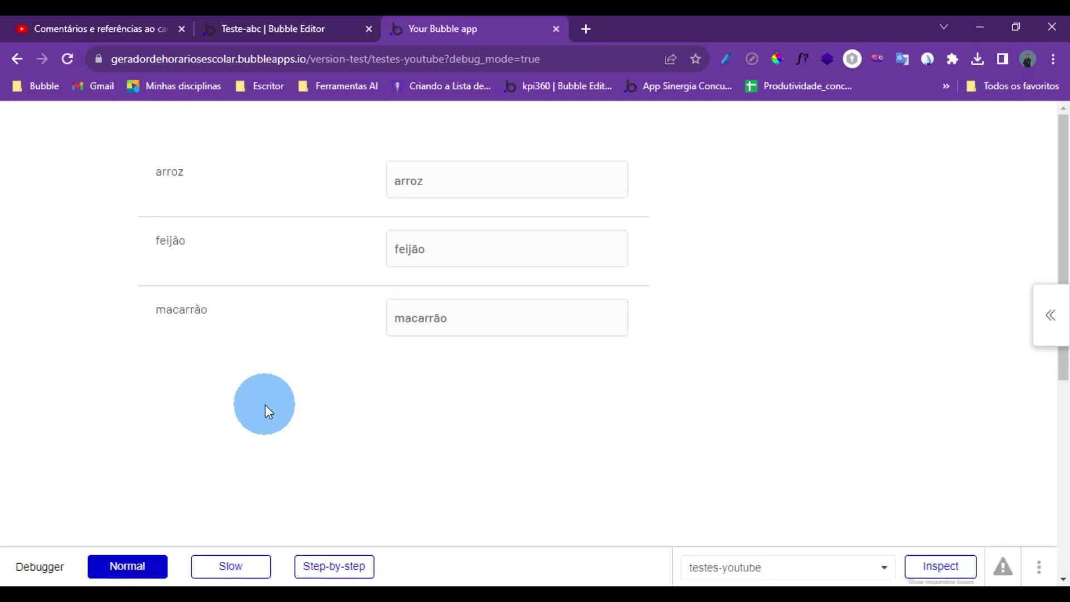
Step: Back in the Bubble editor, enable auto-binding on the parent element's thing for the first cell's input, with produto as the field to modify
{"action": "left_click", "coordinate": [322, 19]}
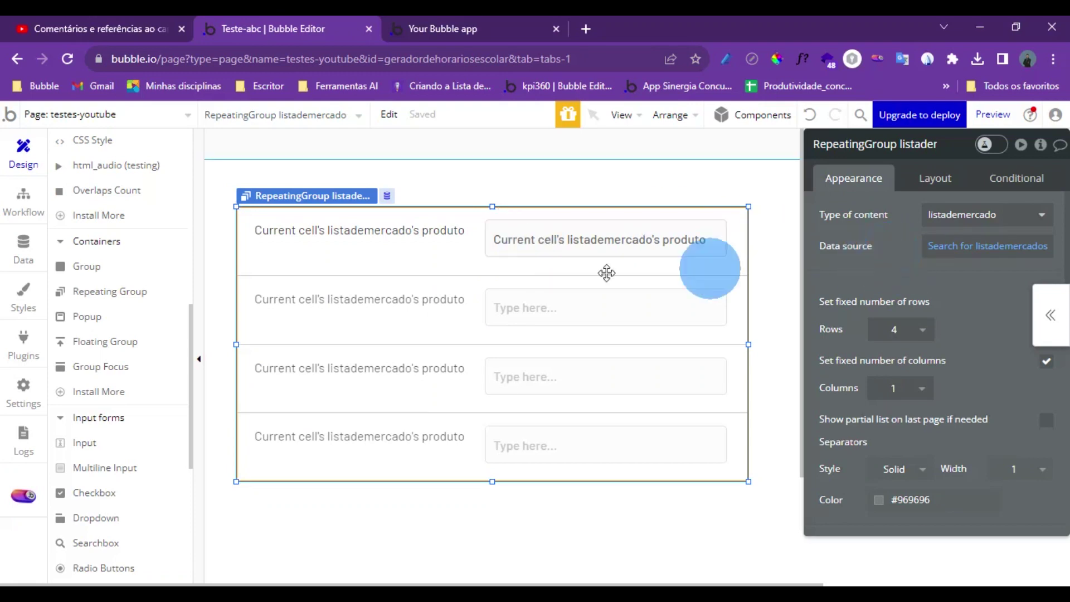
{"action": "left_click", "coordinate": [557, 242]}
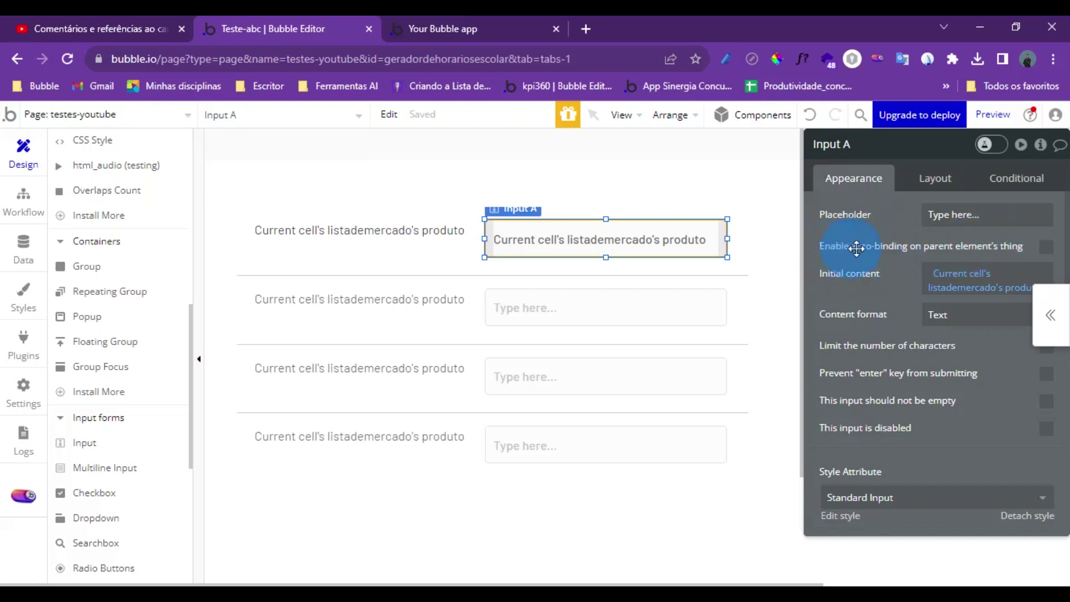
{"action": "left_click", "coordinate": [1046, 246]}
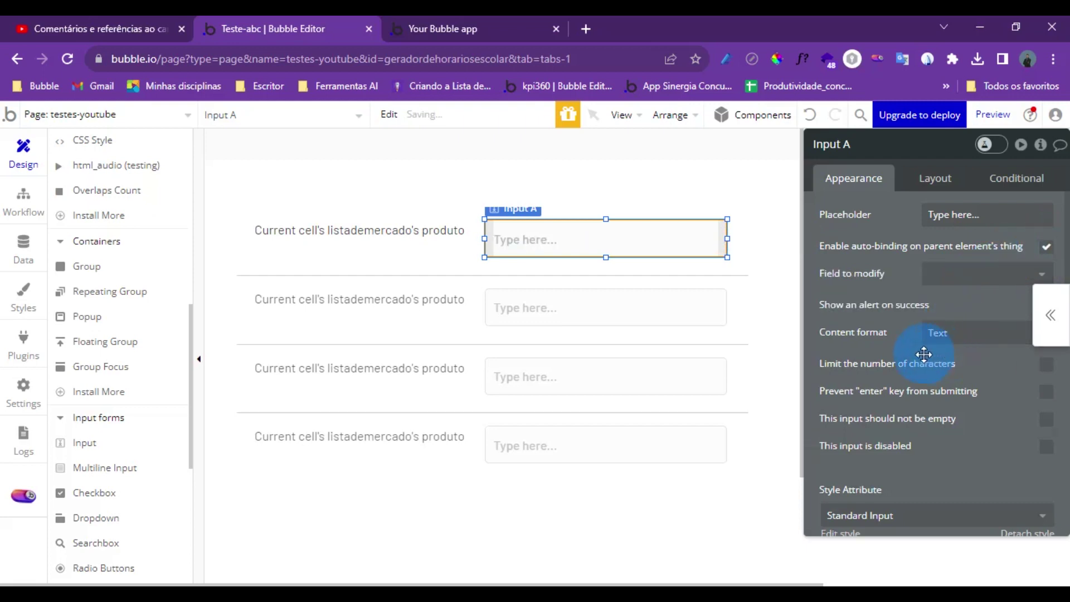
{"action": "scroll", "coordinate": [886, 317], "scroll_direction": "down", "scroll_amount": 1}
{"action": "scroll", "coordinate": [892, 307], "scroll_direction": "up", "scroll_amount": 1}
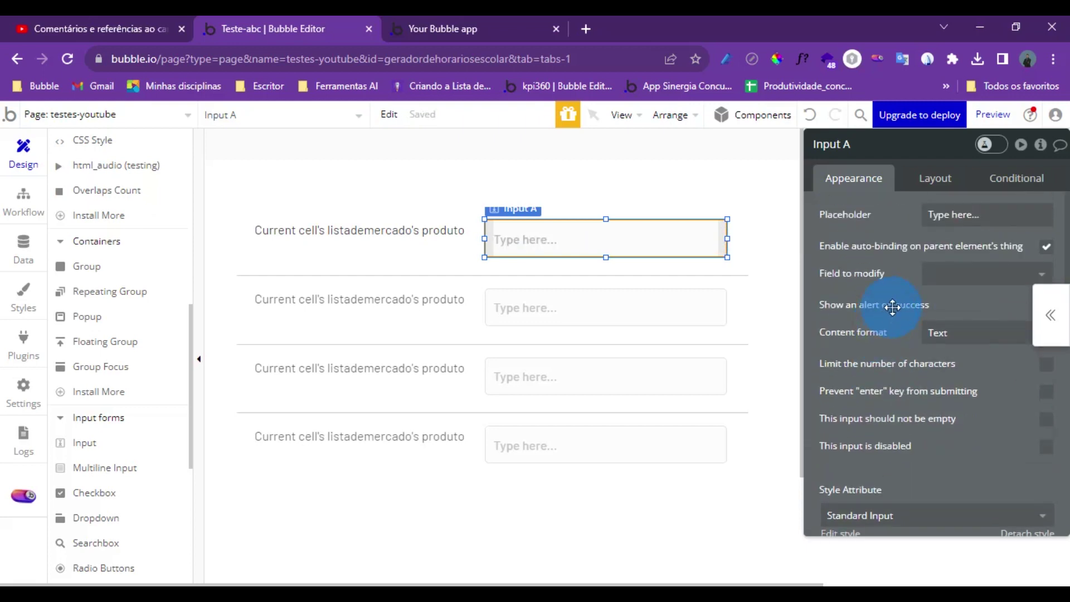
{"action": "scroll", "coordinate": [896, 301], "scroll_direction": "down", "scroll_amount": 3}
{"action": "scroll", "coordinate": [896, 301], "scroll_direction": "up", "scroll_amount": 3}
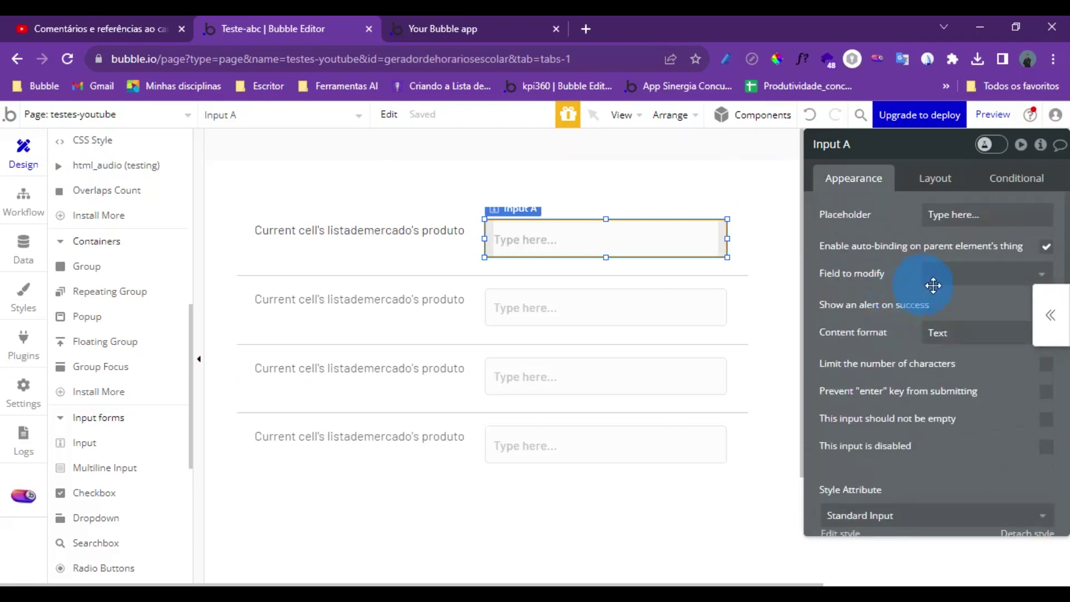
{"action": "left_click", "coordinate": [1013, 282]}
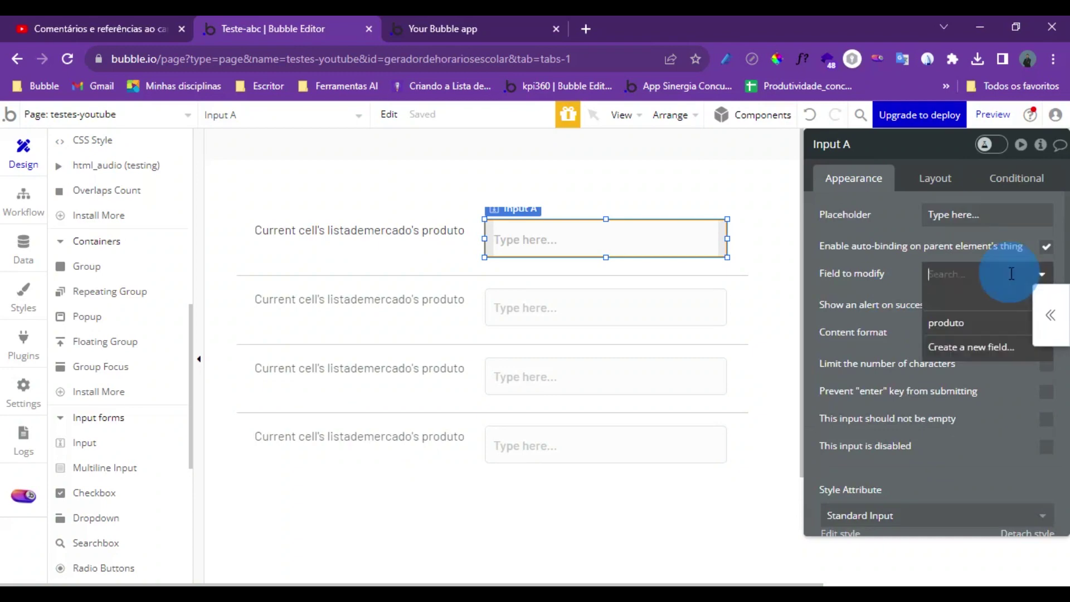
{"action": "left_click", "coordinate": [962, 327]}
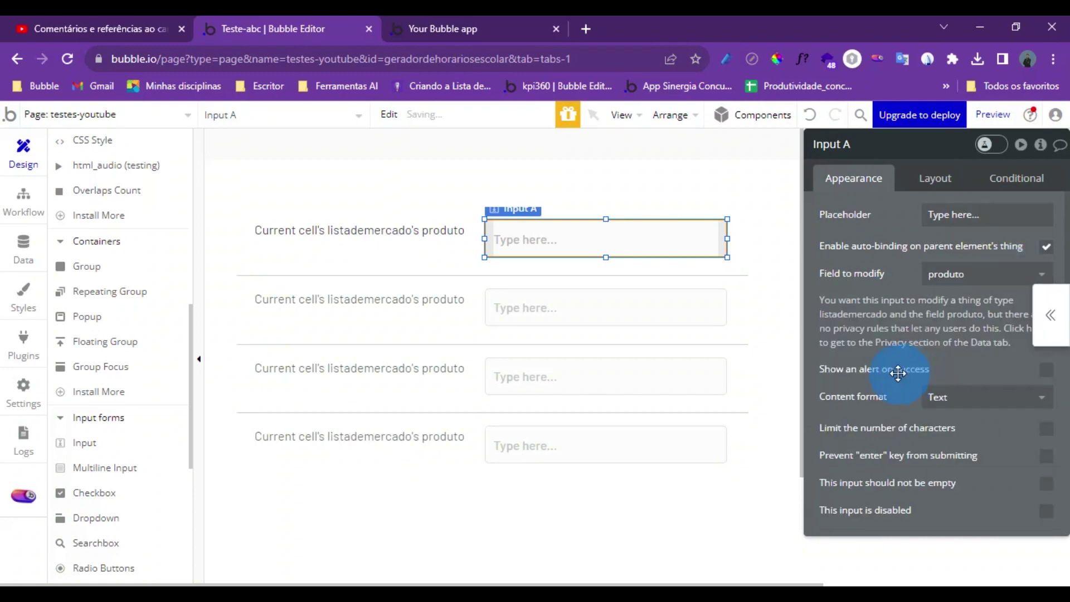
Step: Create a privacy rule named editarproduto for the Listademercado data type
{"action": "scroll", "coordinate": [897, 373], "scroll_direction": "down", "scroll_amount": 3}
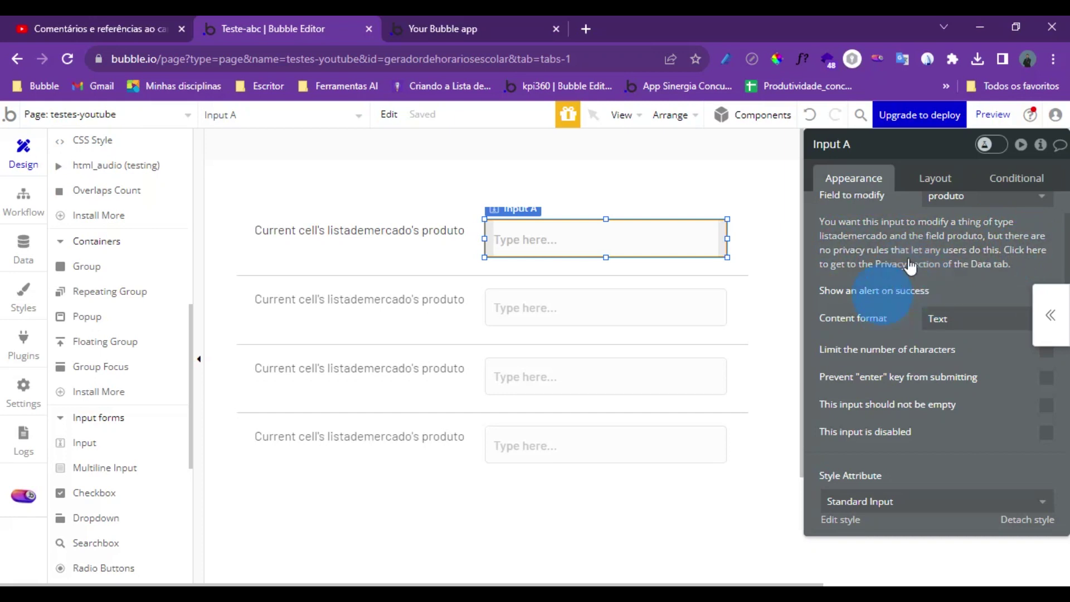
{"action": "left_click", "coordinate": [19, 260]}
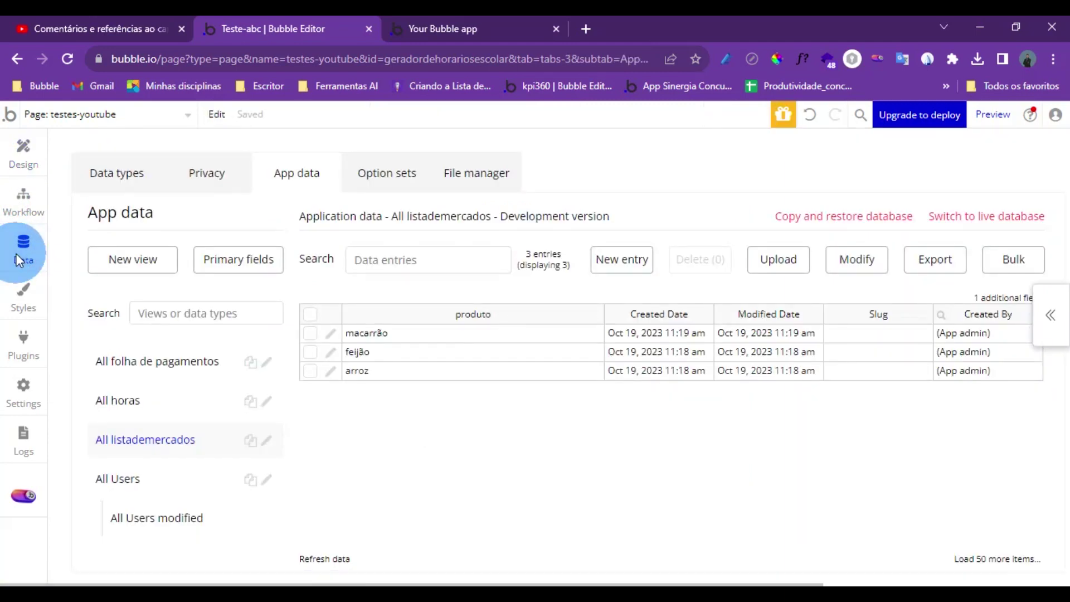
{"action": "left_click", "coordinate": [204, 181]}
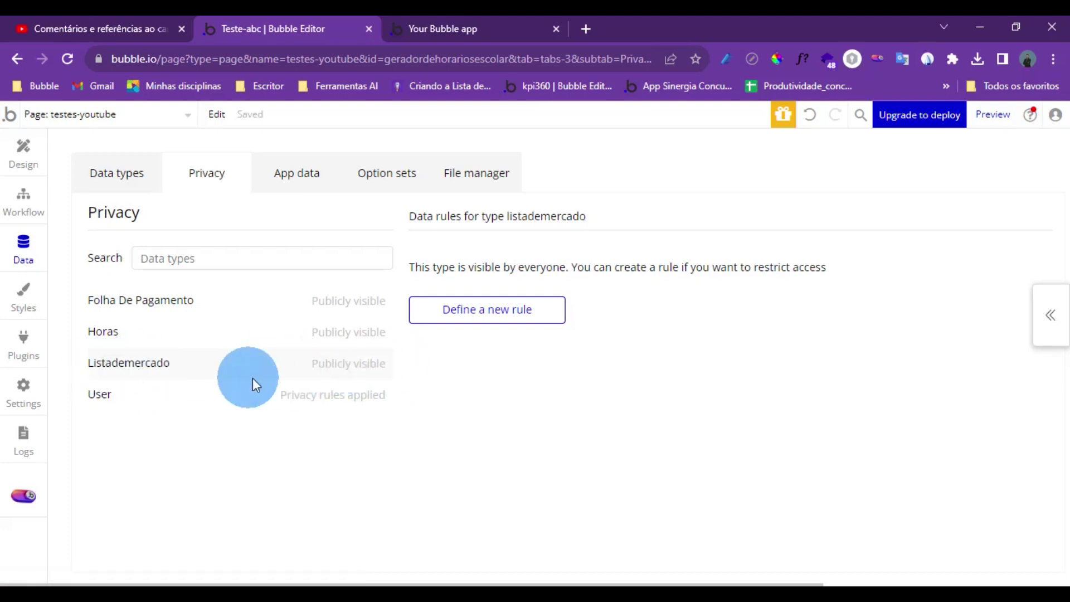
{"action": "left_click", "coordinate": [470, 312]}
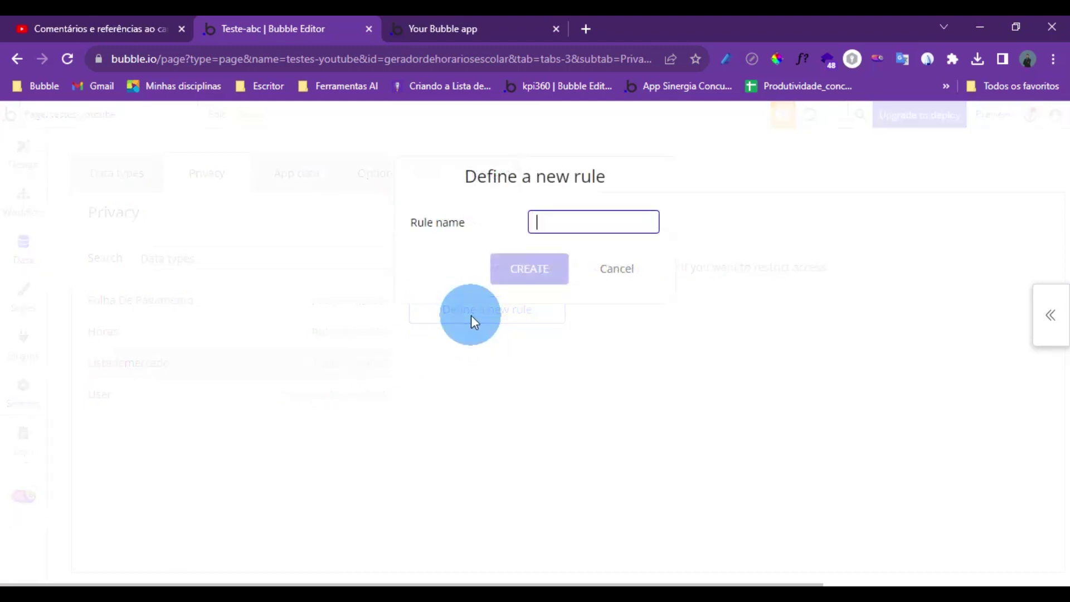
{"action": "left_click", "coordinate": [551, 217]}
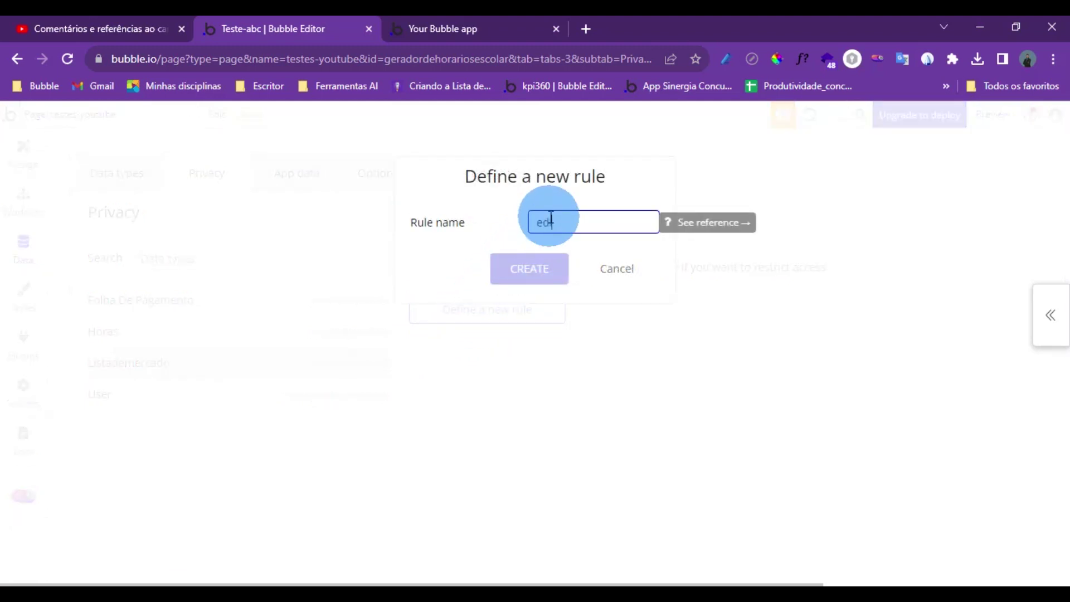
{"action": "type", "text": "editarproduto"}
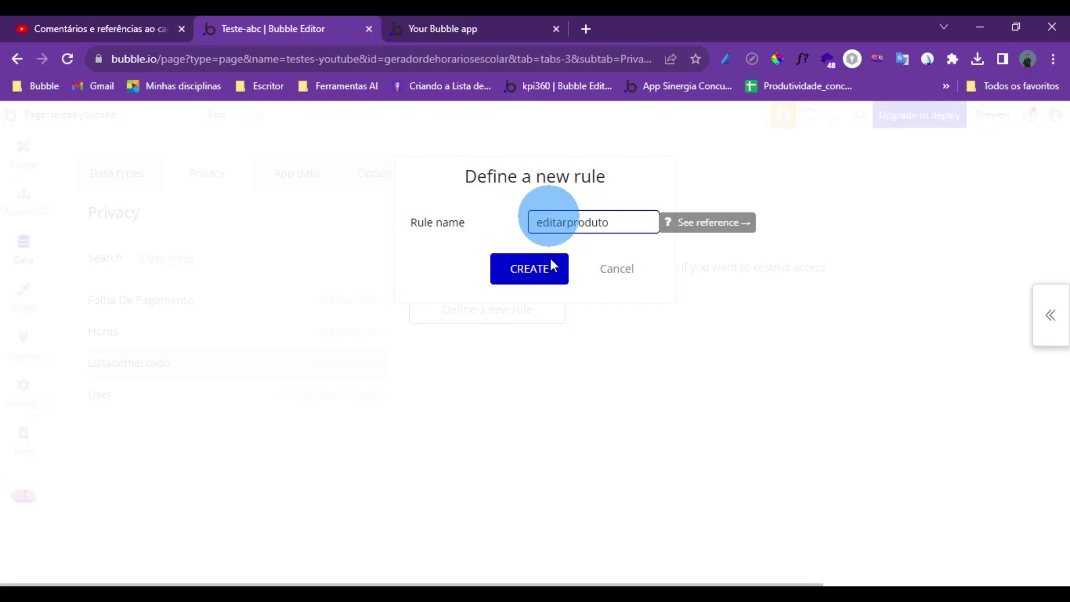
{"action": "left_click", "coordinate": [552, 266]}
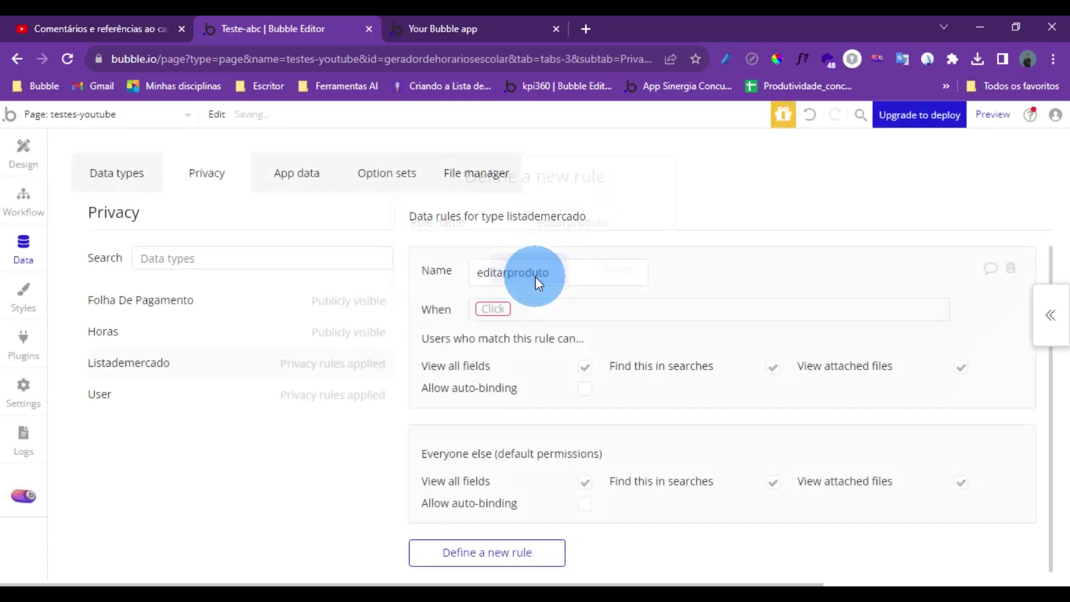
Step: Apply the editarproduto rule when Current User is logged in, and allow auto-binding for the produto field
{"action": "left_click", "coordinate": [490, 309]}
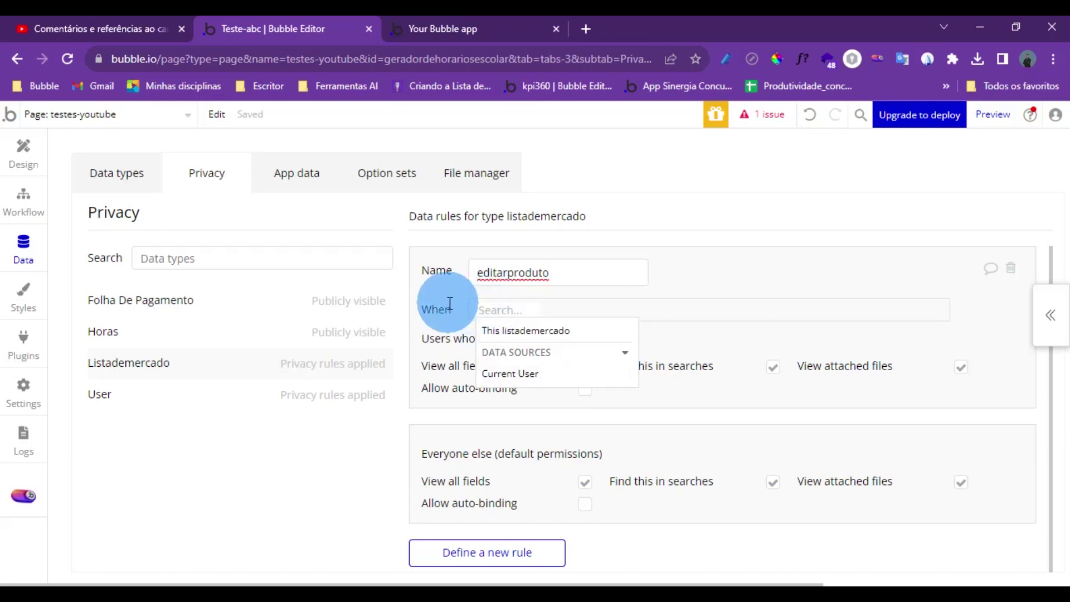
{"action": "left_click", "coordinate": [499, 375]}
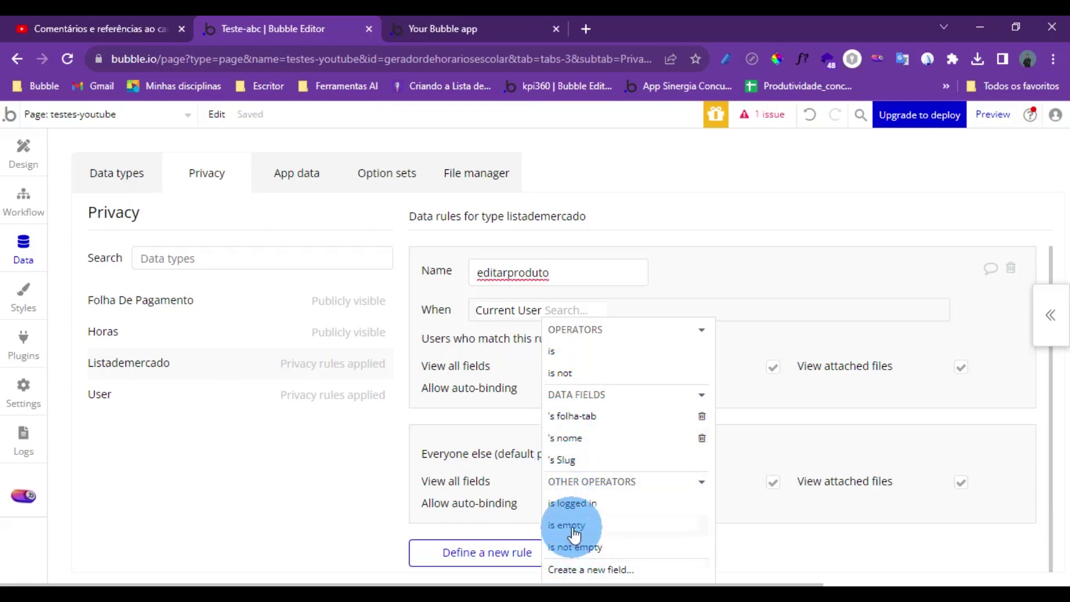
{"action": "left_click", "coordinate": [574, 507]}
{"action": "left_click", "coordinate": [535, 384]}
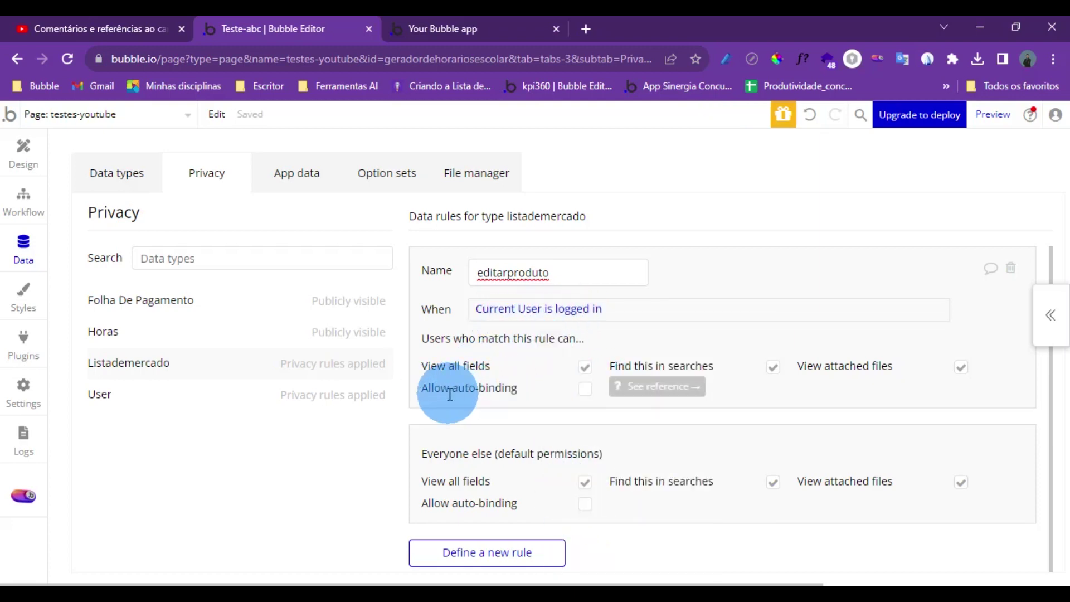
{"action": "left_click", "coordinate": [585, 391]}
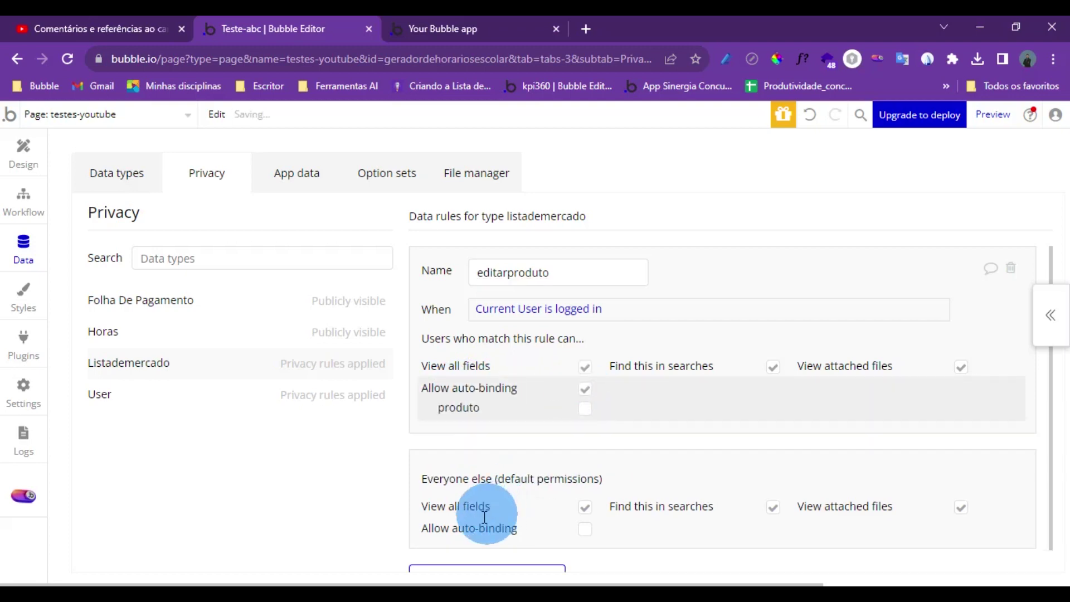
{"action": "left_click", "coordinate": [586, 417]}
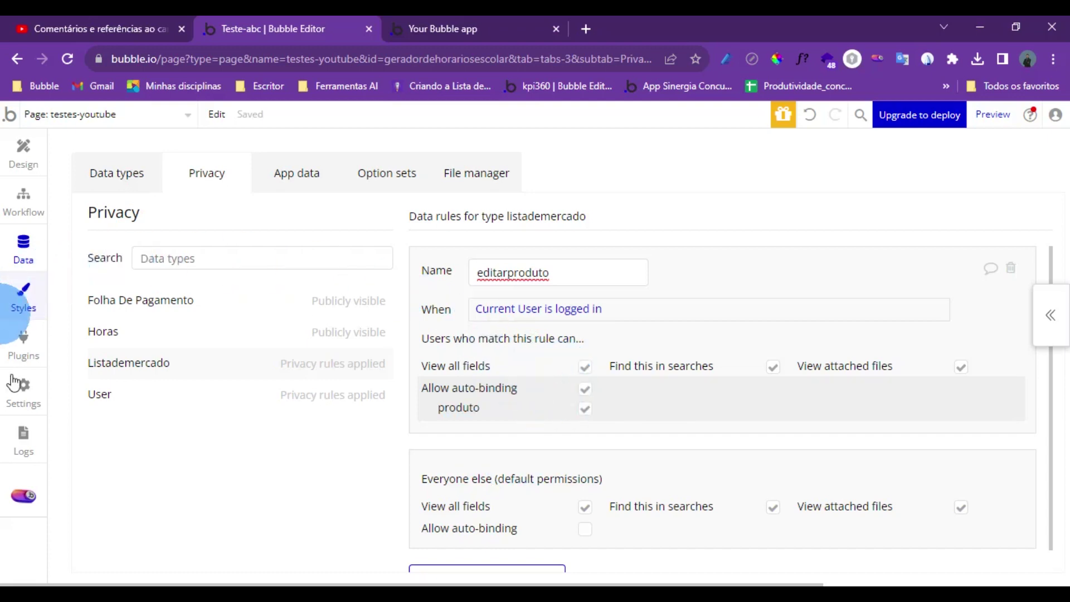
Step: Run the app as the first user listed in All Users, and close the older preview tab
{"action": "left_click", "coordinate": [529, 19]}
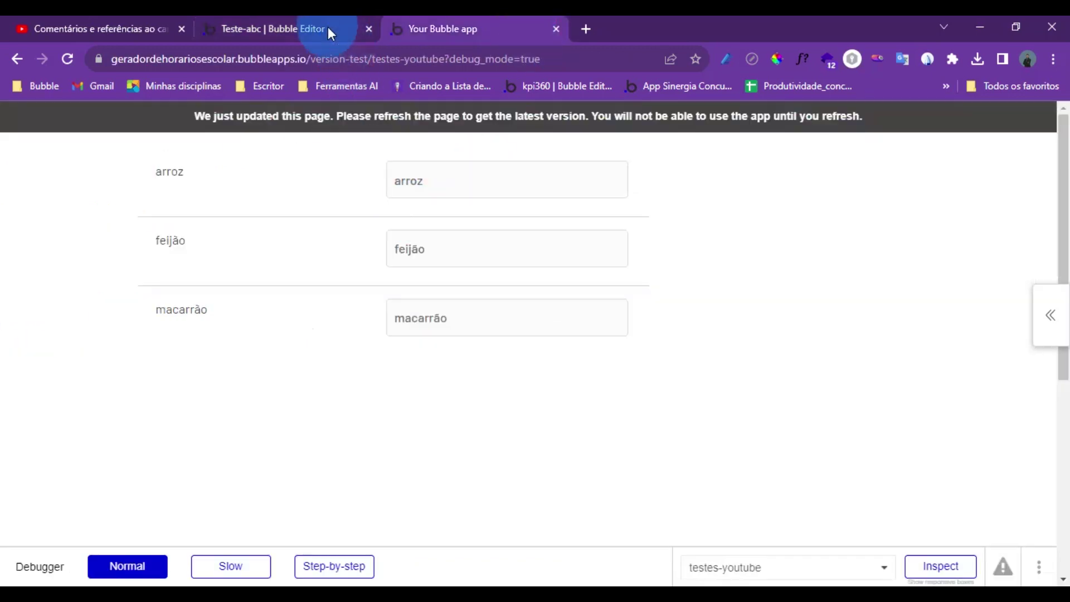
{"action": "left_click", "coordinate": [328, 27]}
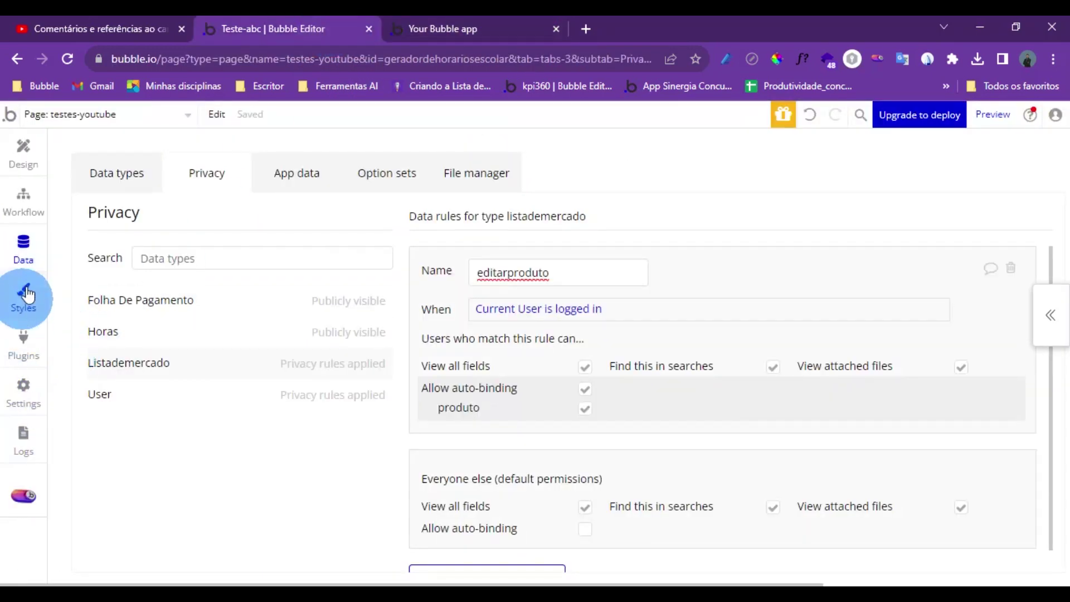
{"action": "left_click", "coordinate": [319, 177]}
{"action": "left_click", "coordinate": [129, 494]}
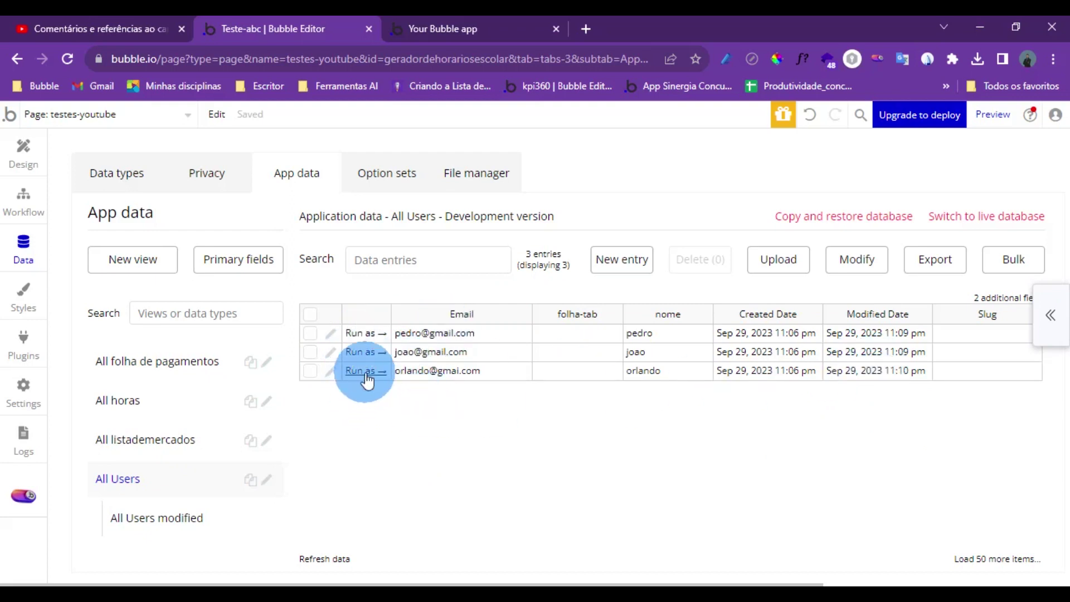
{"action": "left_click", "coordinate": [366, 337]}
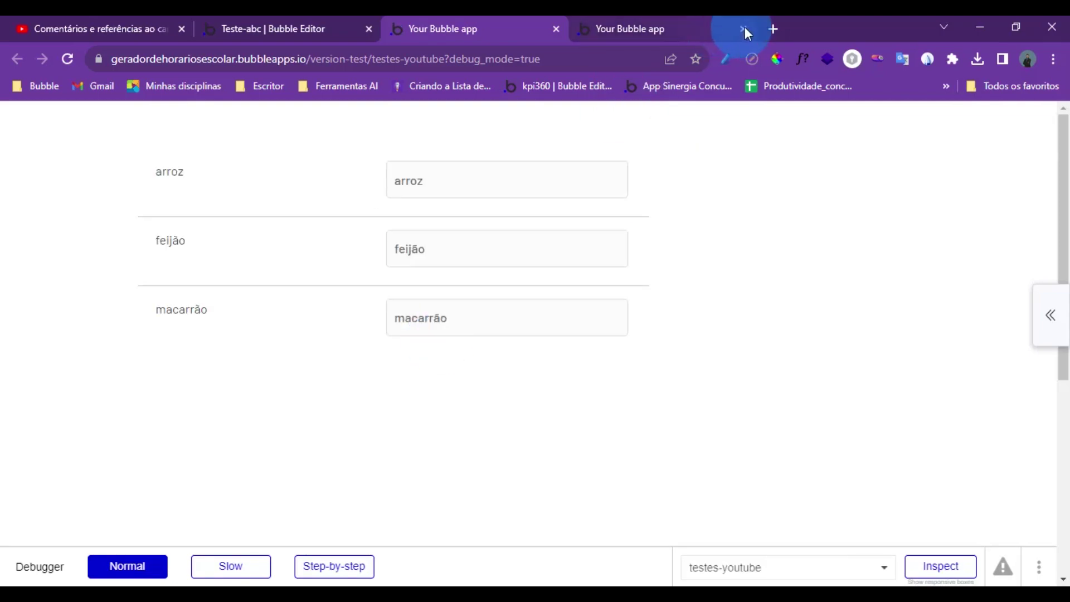
{"action": "left_click", "coordinate": [358, 256]}
{"action": "left_click", "coordinate": [744, 29]}
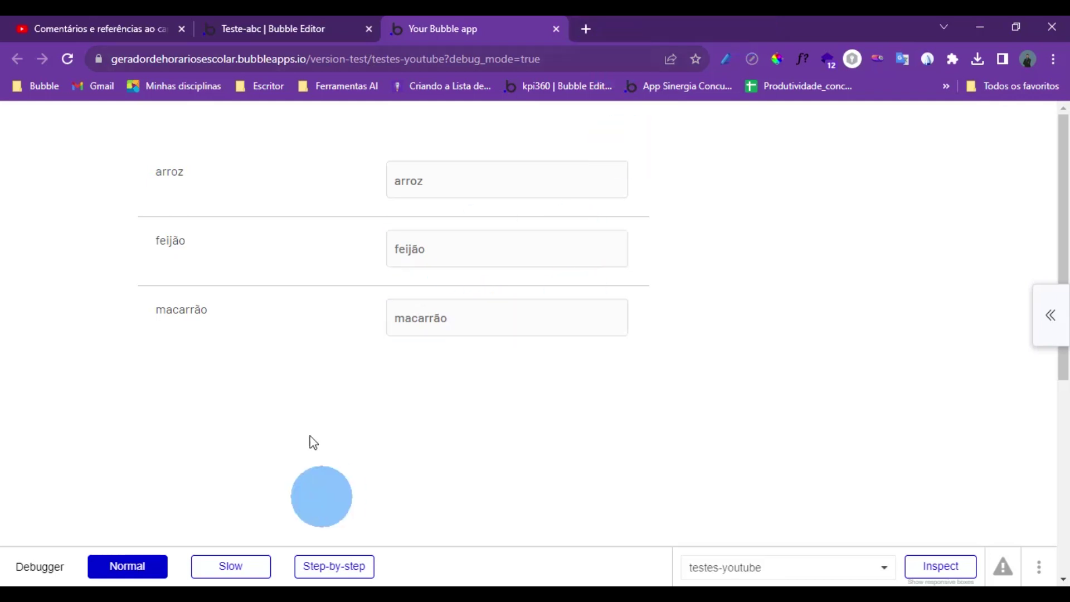
{"action": "left_click", "coordinate": [143, 314]}
{"action": "left_click", "coordinate": [177, 227]}
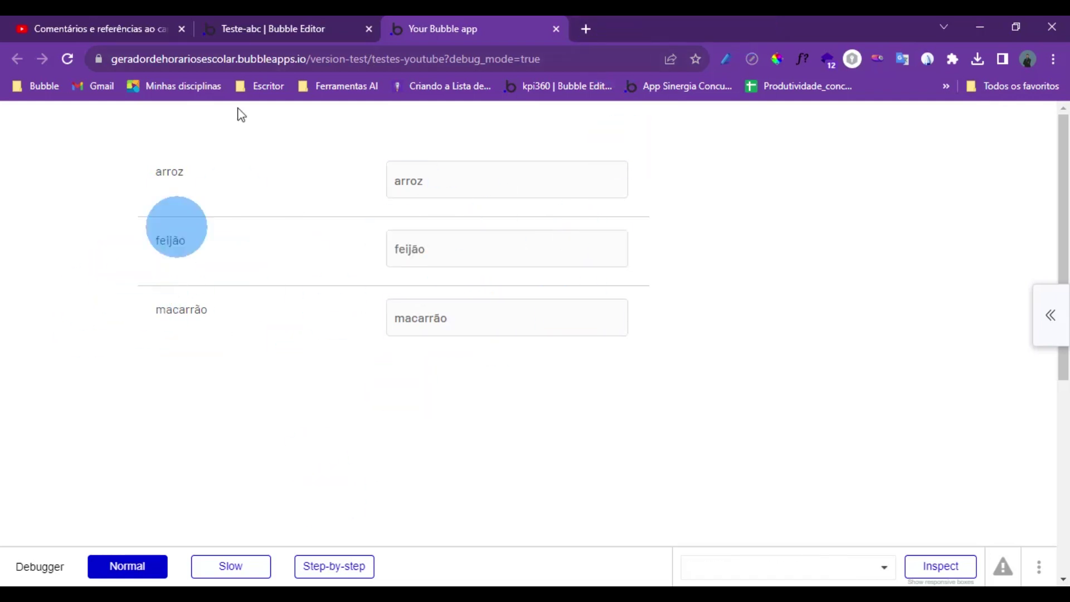
Step: Return to the page design in the Bubble editor and enable showing an alert on success for the auto-bound input
{"action": "left_click", "coordinate": [290, 22]}
{"action": "left_click", "coordinate": [23, 152]}
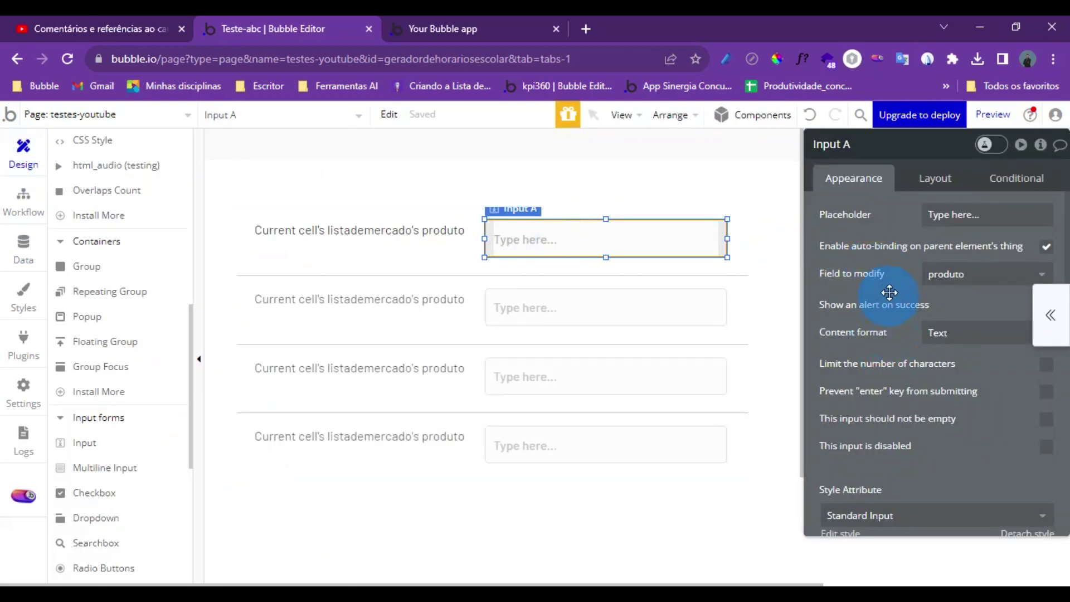
{"action": "scroll", "coordinate": [888, 279], "scroll_direction": "down", "scroll_amount": 2}
{"action": "scroll", "coordinate": [890, 277], "scroll_direction": "up", "scroll_amount": 1}
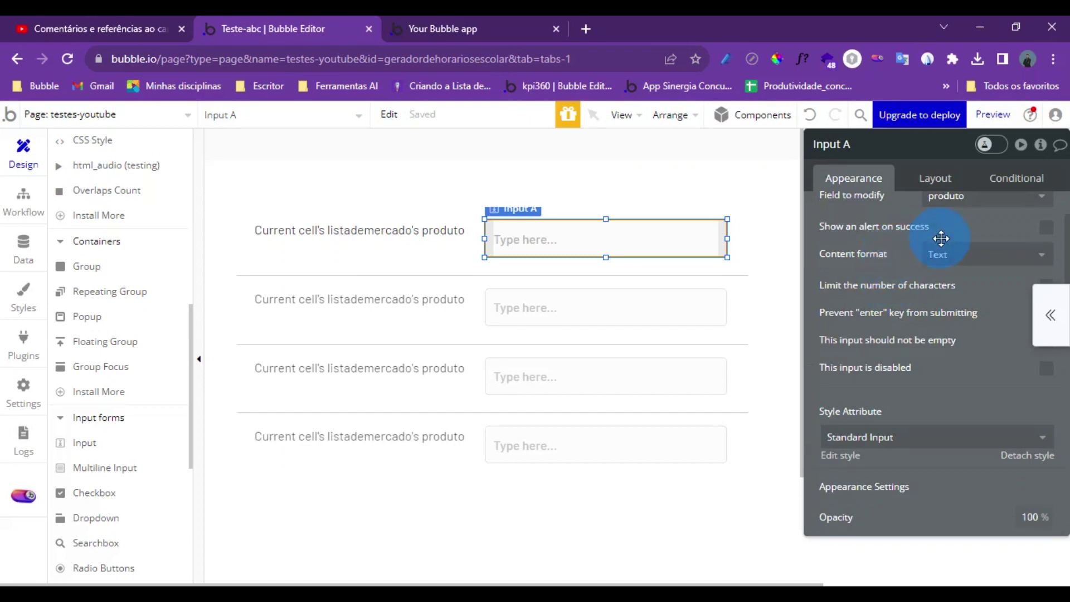
{"action": "left_click", "coordinate": [1047, 226]}
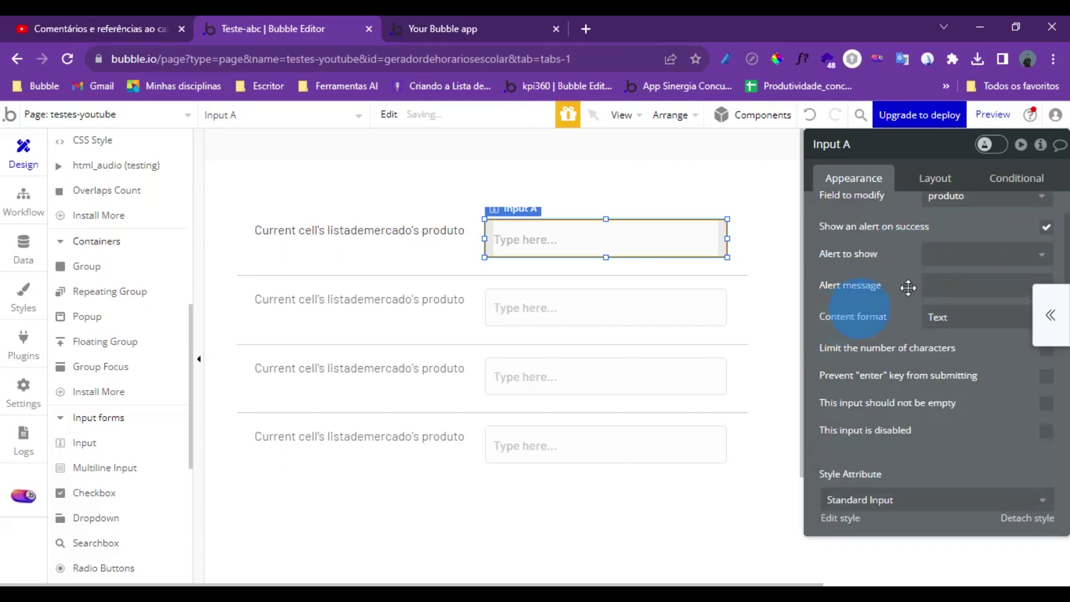
{"action": "scroll", "coordinate": [884, 301], "scroll_direction": "down", "scroll_amount": 2}
{"action": "scroll", "coordinate": [903, 284], "scroll_direction": "up", "scroll_amount": 2}
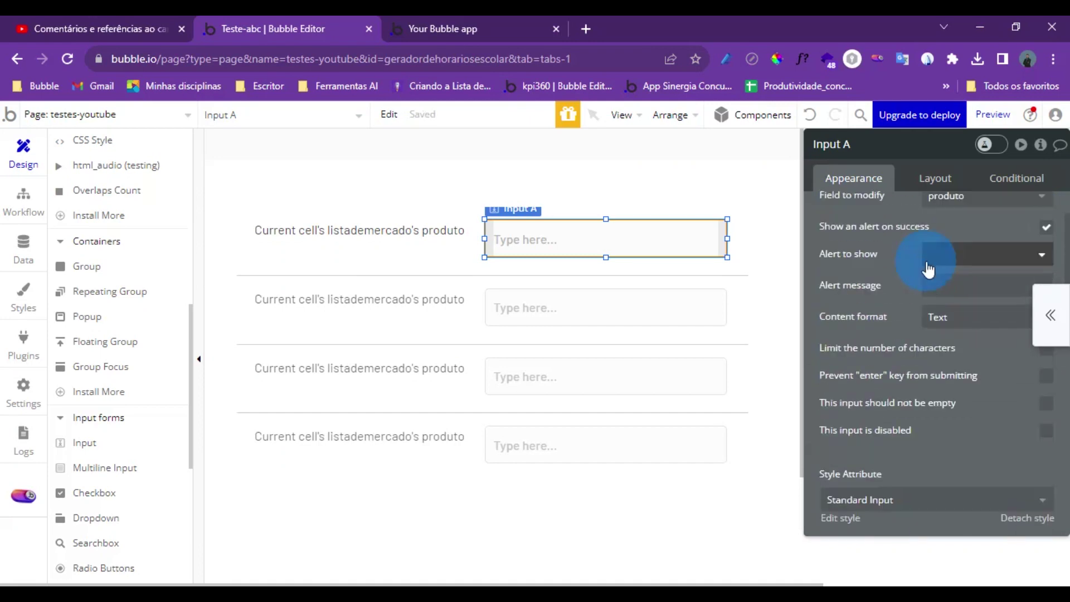
Step: Add an Alert element above the repeating group's first row with the text "Item modificado com sucesso!"
{"action": "left_click", "coordinate": [1018, 254]}
{"action": "left_click", "coordinate": [892, 255]}
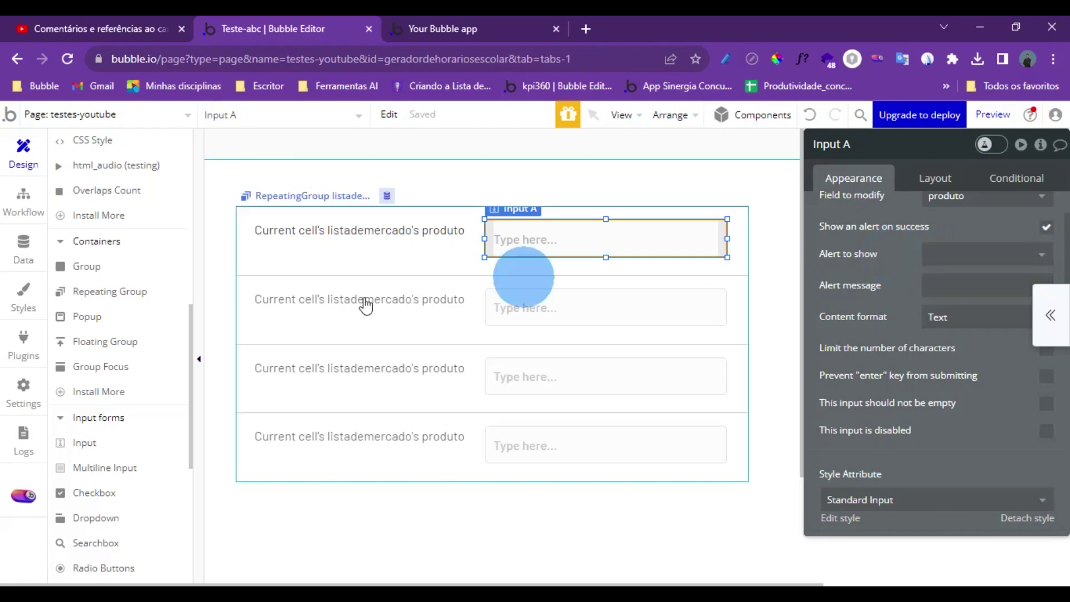
{"action": "scroll", "coordinate": [90, 335], "scroll_direction": "down", "scroll_amount": 3}
{"action": "scroll", "coordinate": [99, 383], "scroll_direction": "down", "scroll_amount": 3}
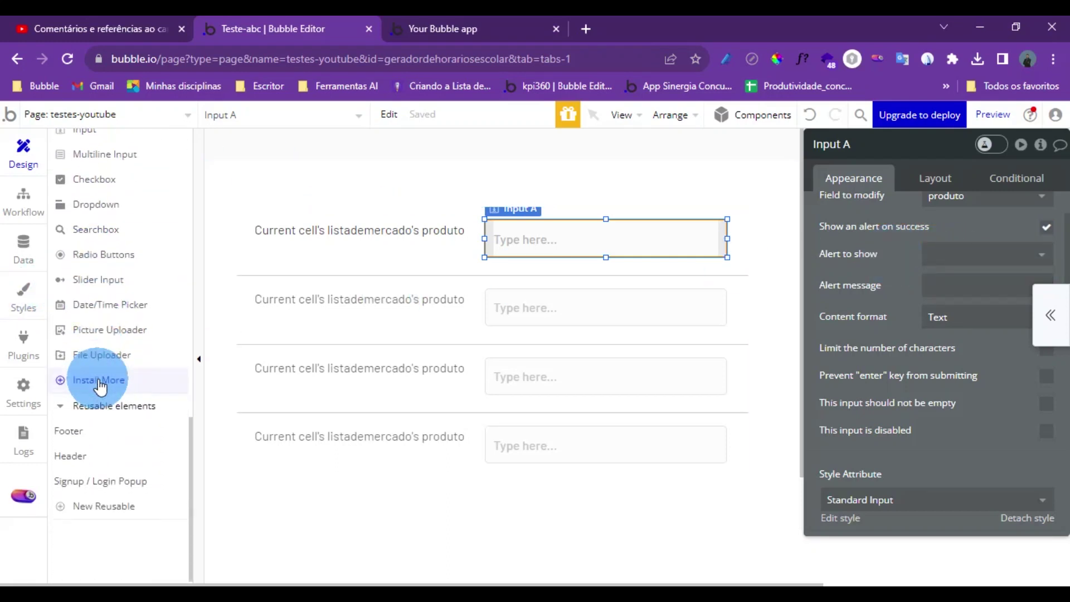
{"action": "scroll", "coordinate": [101, 367], "scroll_direction": "up", "scroll_amount": 9}
{"action": "scroll", "coordinate": [107, 234], "scroll_direction": "up", "scroll_amount": 5}
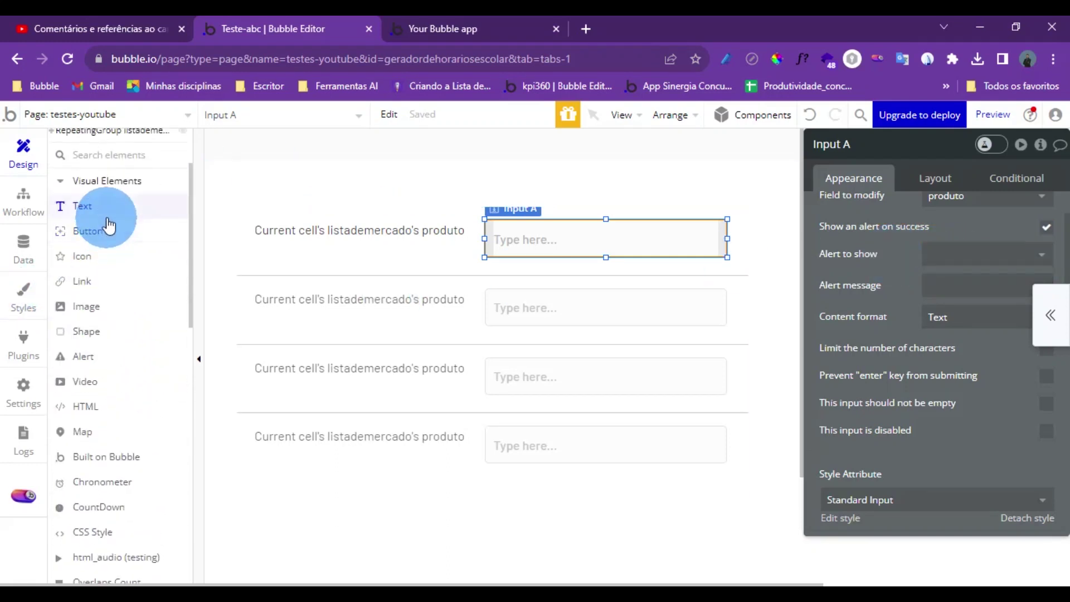
{"action": "left_click", "coordinate": [102, 250]}
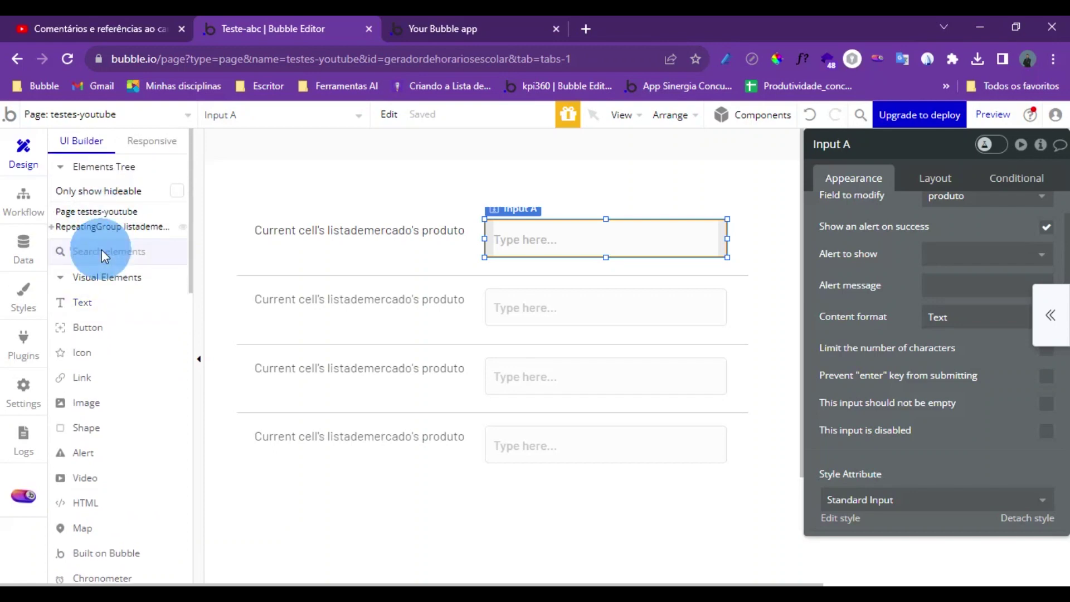
{"action": "type", "text": "ale"}
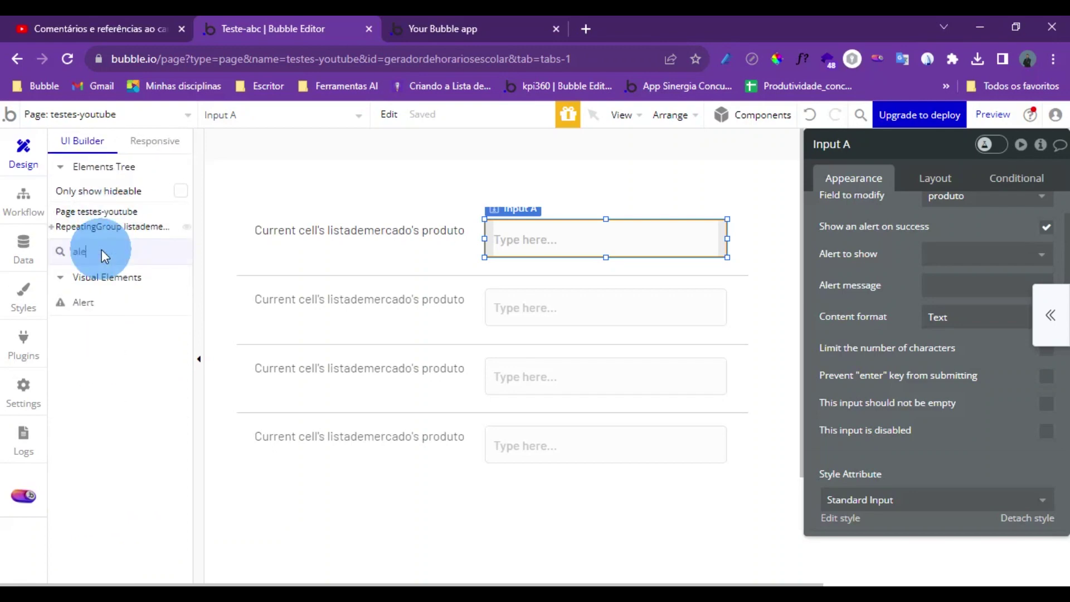
{"action": "left_click", "coordinate": [84, 302]}
{"action": "left_click", "coordinate": [254, 172]}
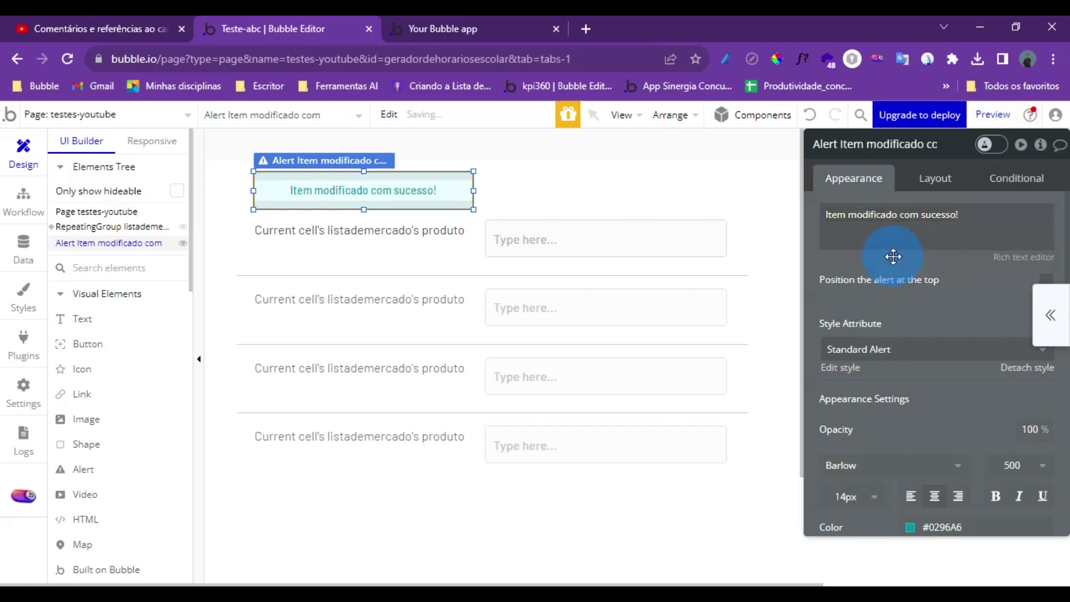
Step: Set the auto-bound input in the repeating group to show the "Item modificado com sucesso!" alert on success
{"action": "left_click", "coordinate": [547, 244]}
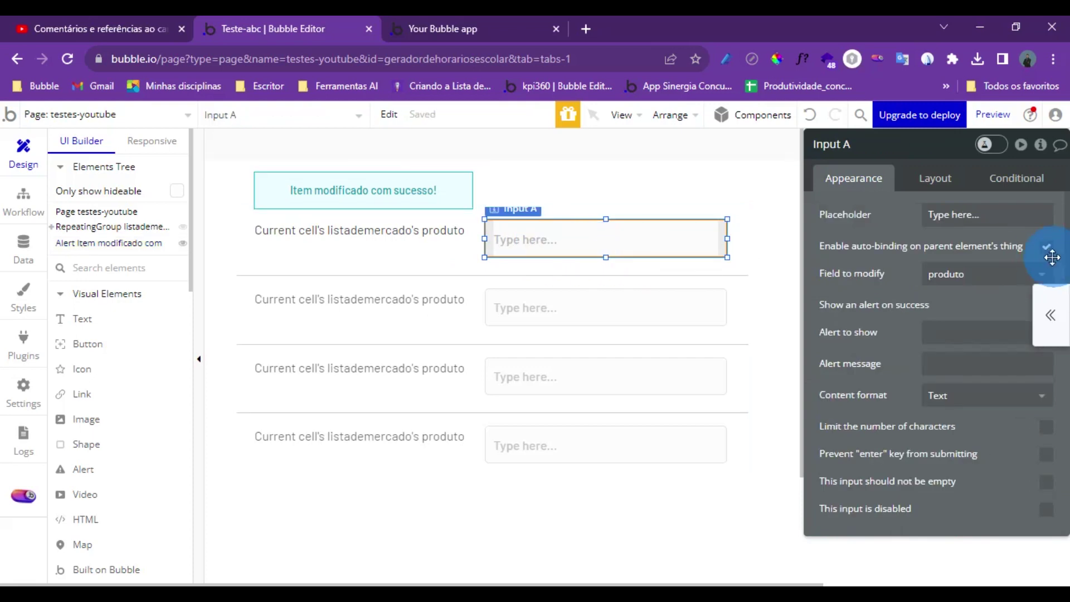
{"action": "scroll", "coordinate": [881, 301], "scroll_direction": "down", "scroll_amount": 3}
{"action": "scroll", "coordinate": [907, 258], "scroll_direction": "up", "scroll_amount": 1}
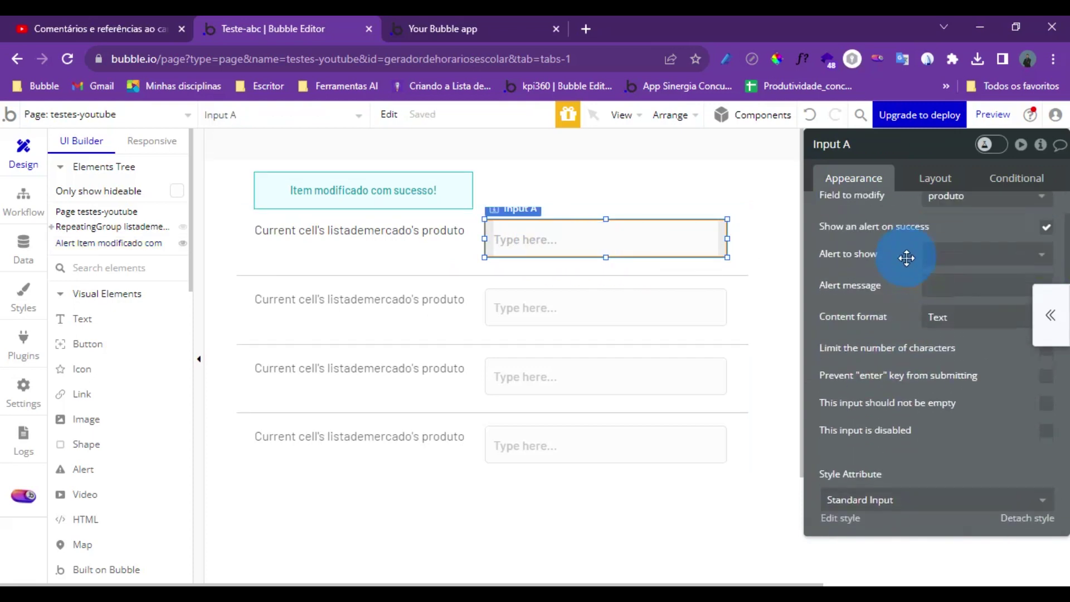
{"action": "left_click", "coordinate": [942, 258]}
{"action": "left_click", "coordinate": [958, 301]}
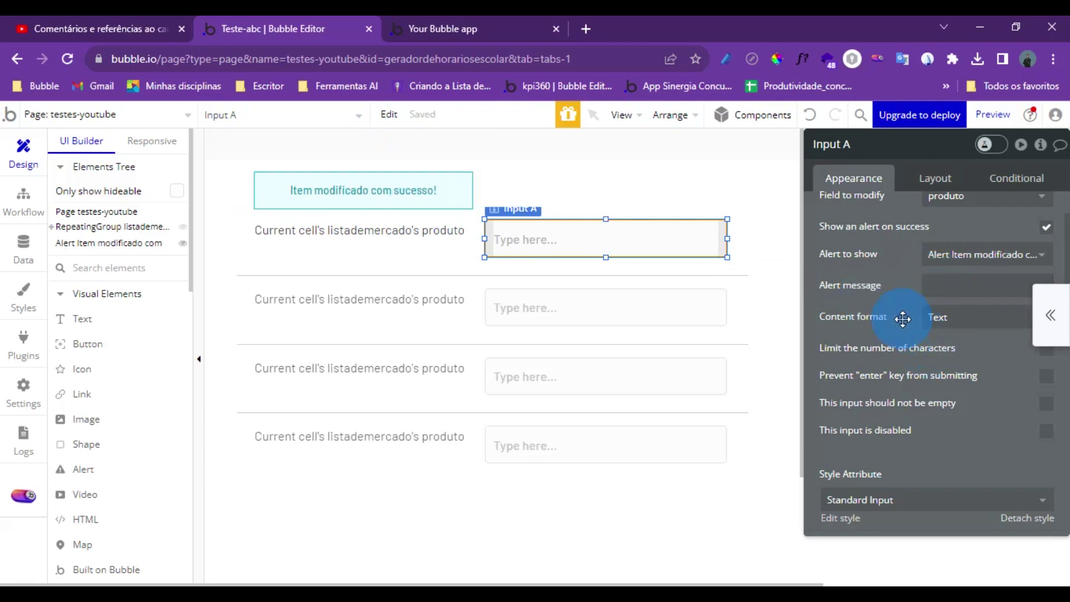
Step: Switch to the running app preview and refresh it to load the latest version of the page
{"action": "left_click", "coordinate": [467, 22]}
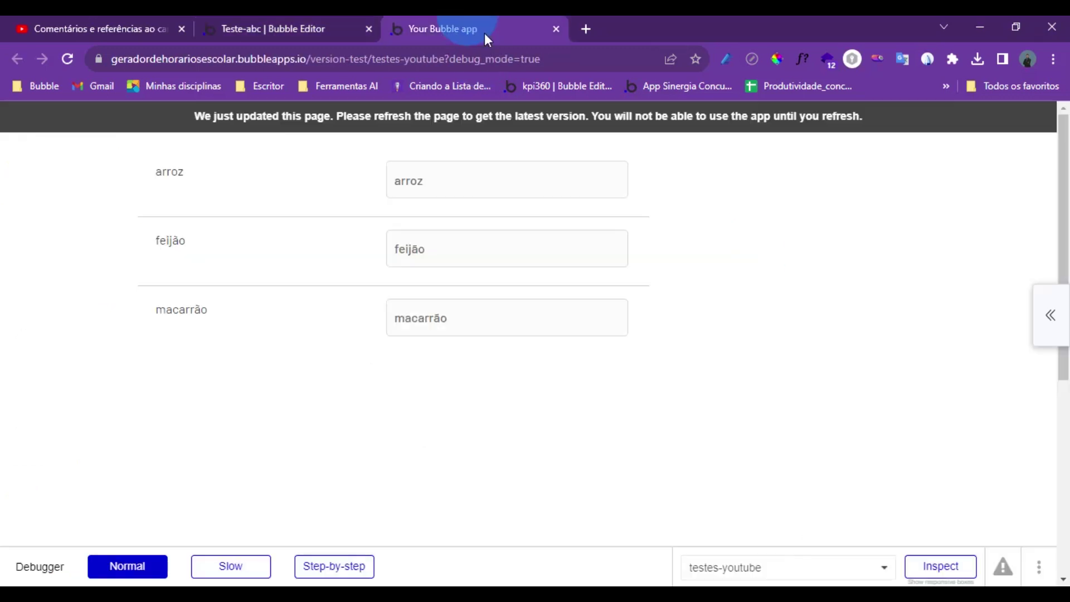
{"action": "left_click", "coordinate": [495, 122]}
{"action": "left_click", "coordinate": [406, 327]}
{"action": "left_click", "coordinate": [279, 314]}
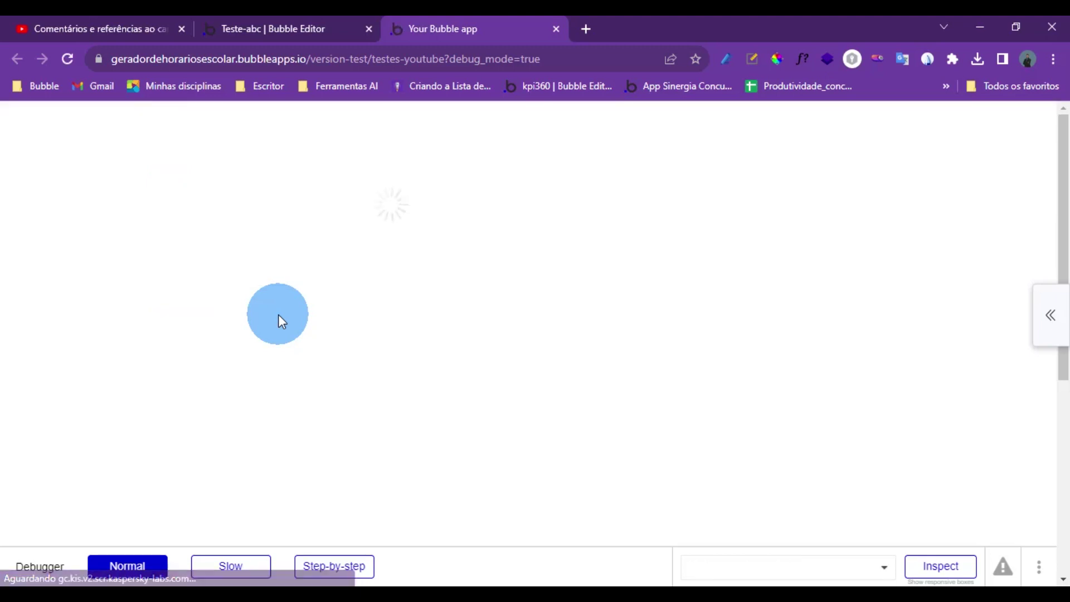
Step: Change the first product in the shopping list from its input to Feijão and leave the field to save it
{"action": "left_click", "coordinate": [501, 182]}
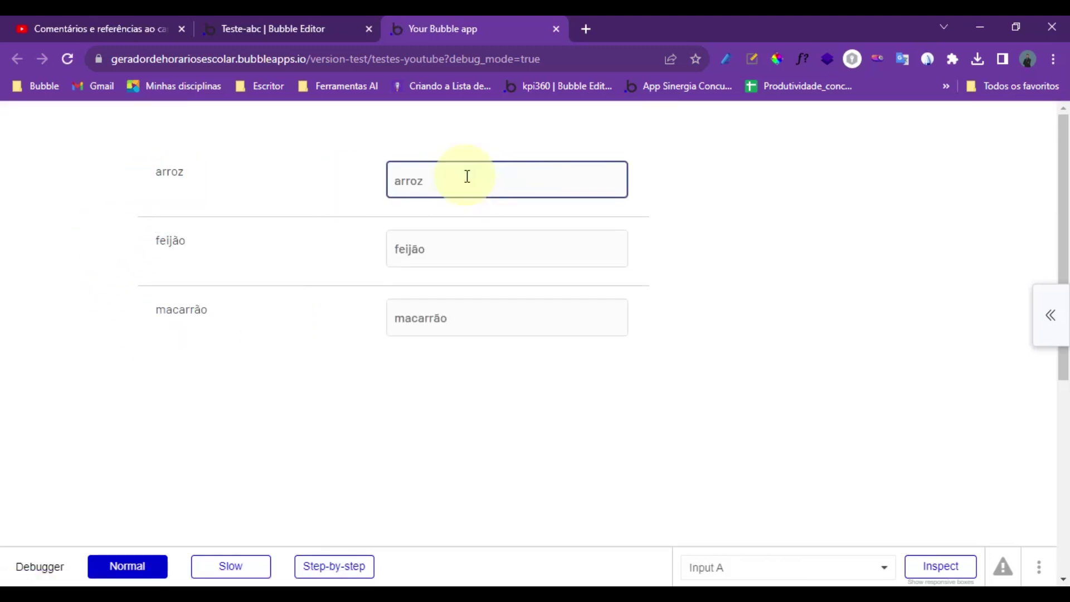
{"action": "left_click", "coordinate": [487, 177]}
{"action": "double_click", "coordinate": [371, 180]}
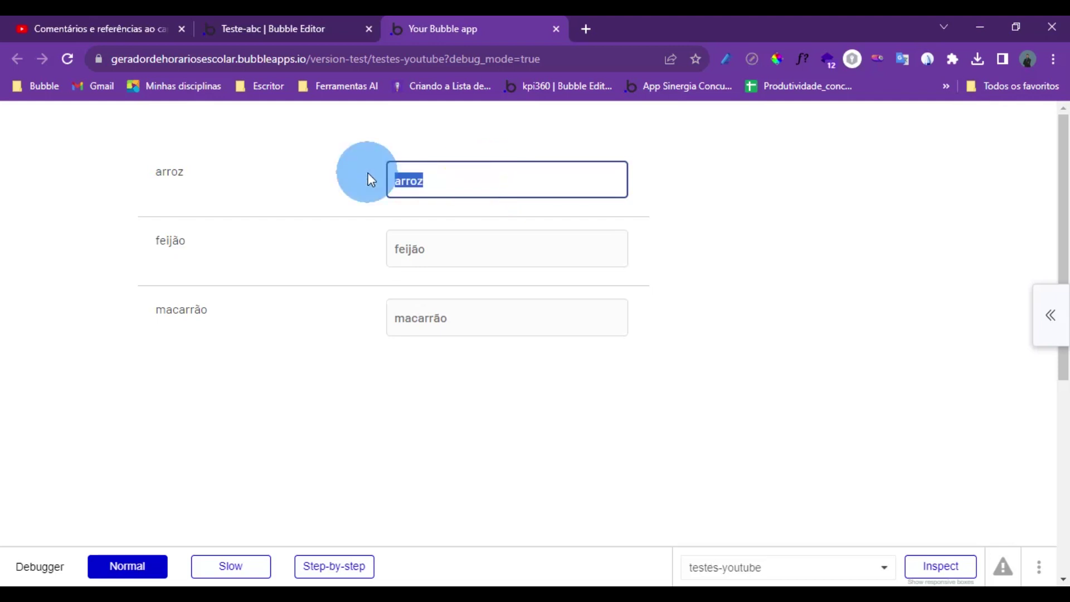
{"action": "type", "text": "Feijão"}
{"action": "left_click", "coordinate": [368, 173]}
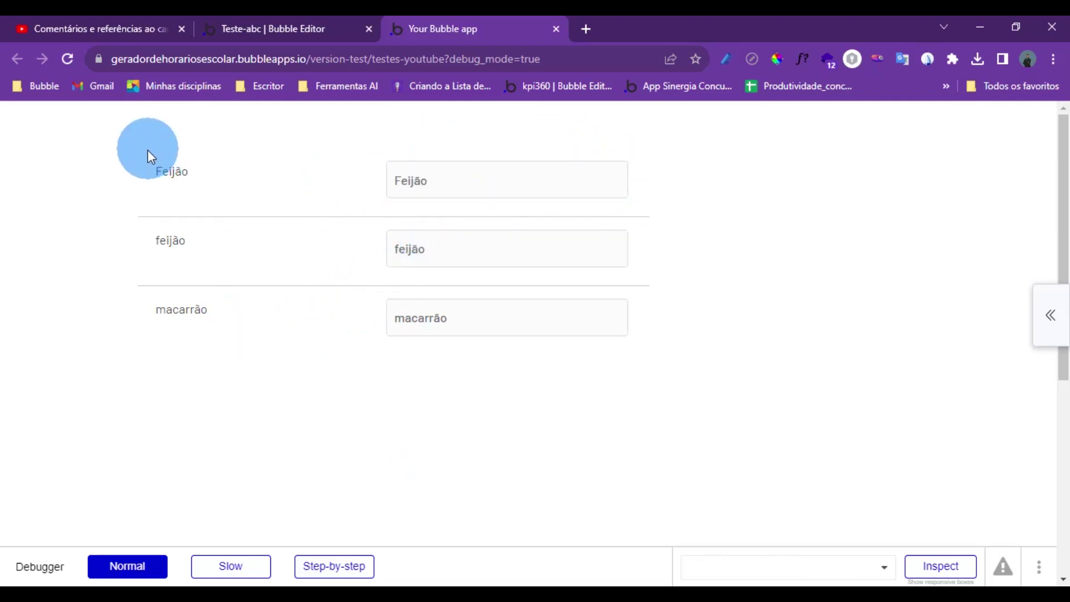
Step: Check the product names in all three rows against the values in their inputs
{"action": "left_click_drag", "start_coordinate": [154, 170], "coordinate": [190, 171]}
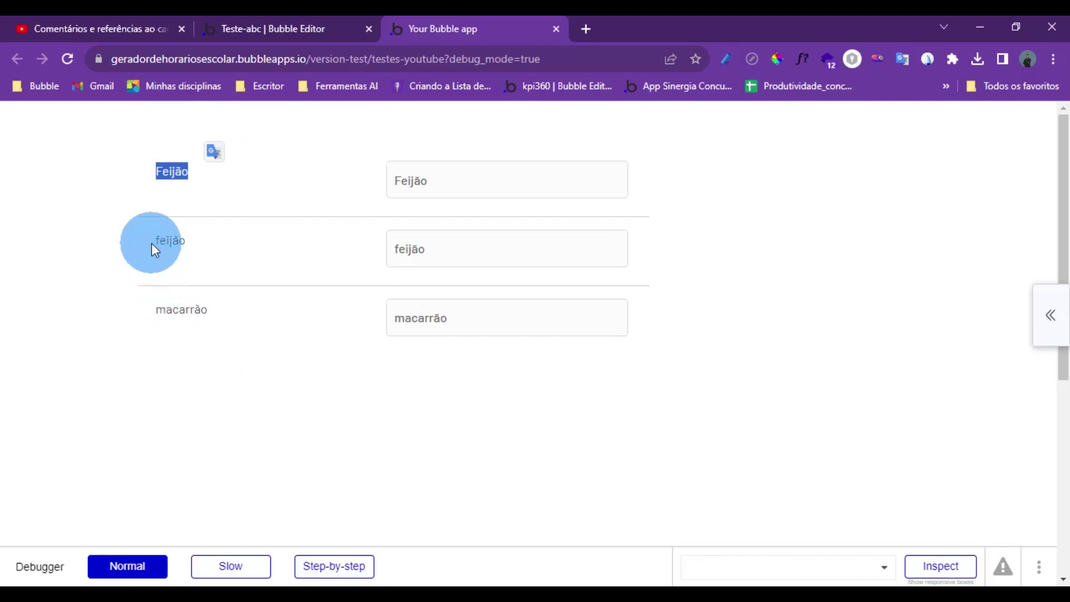
{"action": "left_click_drag", "start_coordinate": [154, 240], "coordinate": [189, 241]}
{"action": "left_click_drag", "start_coordinate": [154, 309], "coordinate": [236, 307]}
{"action": "left_click", "coordinate": [215, 486]}
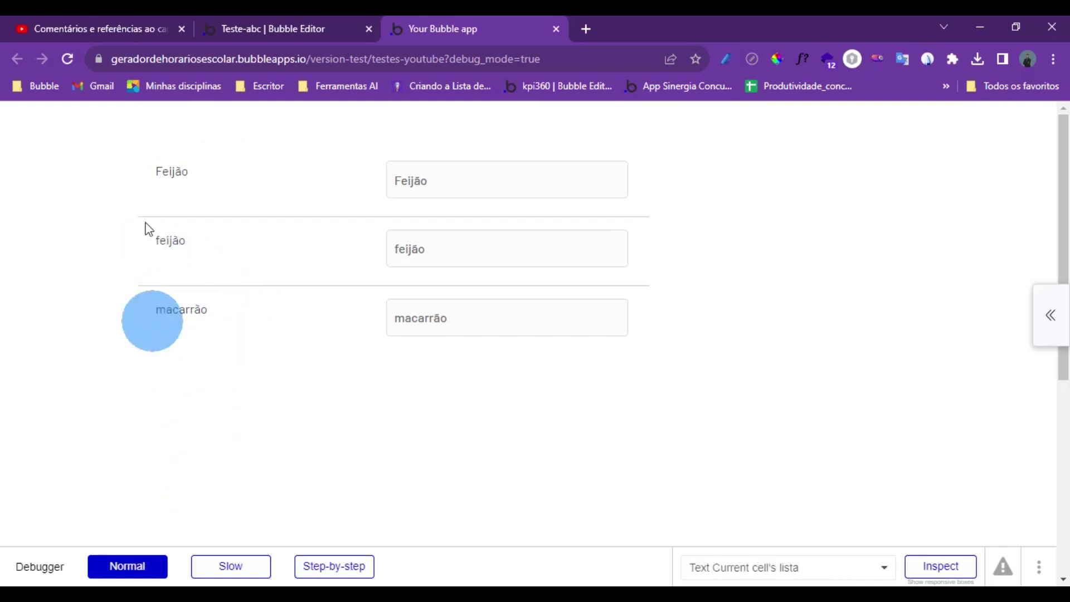
{"action": "left_click", "coordinate": [429, 186]}
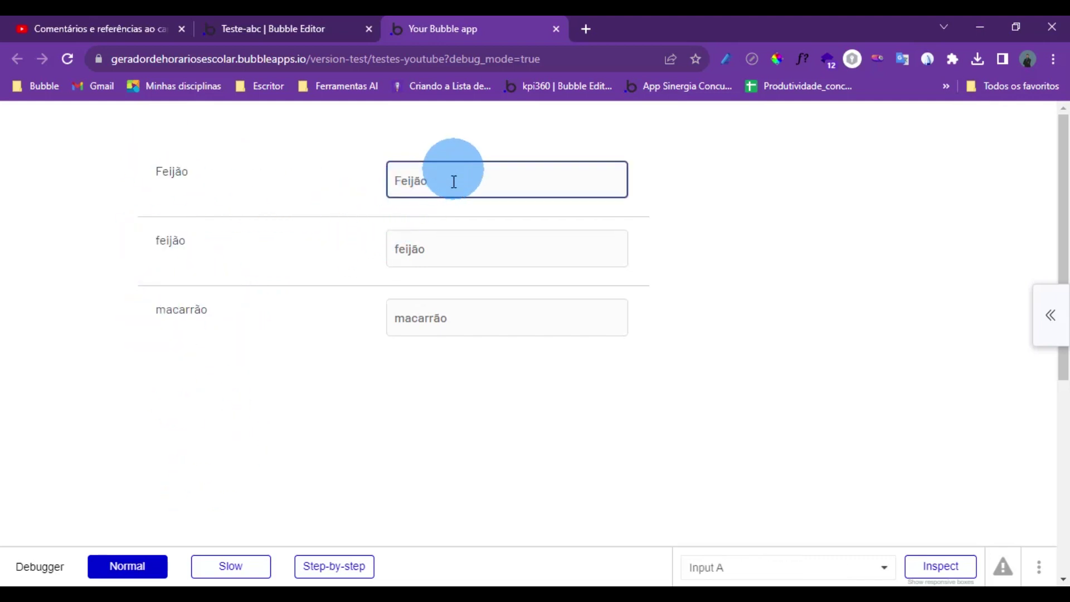
{"action": "left_click", "coordinate": [426, 314]}
{"action": "left_click", "coordinate": [592, 405]}
{"action": "left_click", "coordinate": [540, 458]}
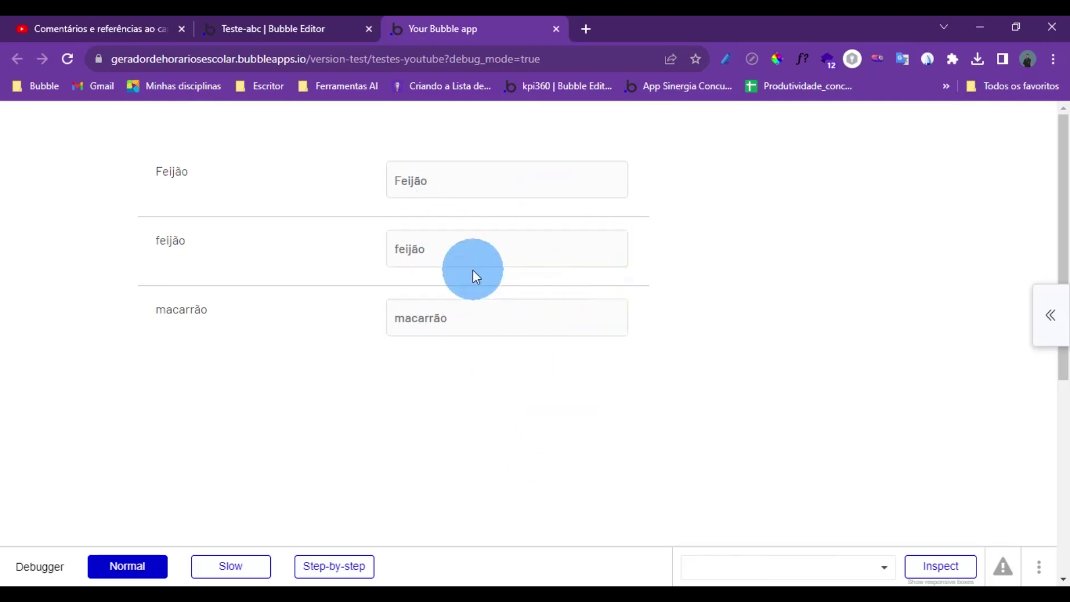
Step: Change the second product in the list to Arroz and reload the preview to check the saved edits
{"action": "left_click", "coordinate": [468, 254]}
{"action": "left_click_drag", "start_coordinate": [468, 253], "coordinate": [305, 251]}
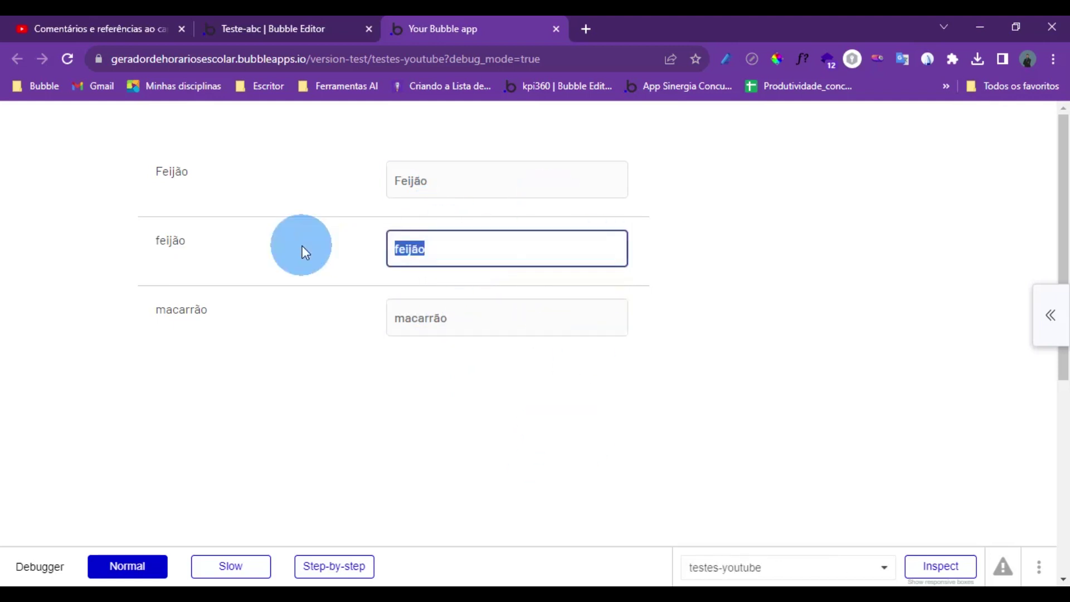
{"action": "type", "text": "Arroz"}
{"action": "left_click", "coordinate": [509, 462]}
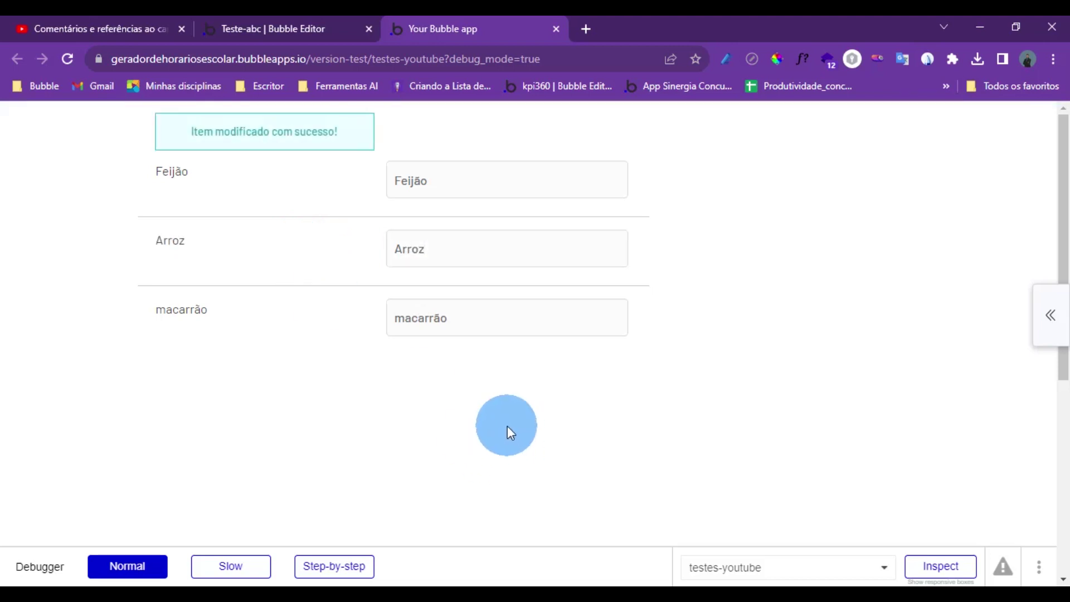
{"action": "left_click", "coordinate": [68, 59]}
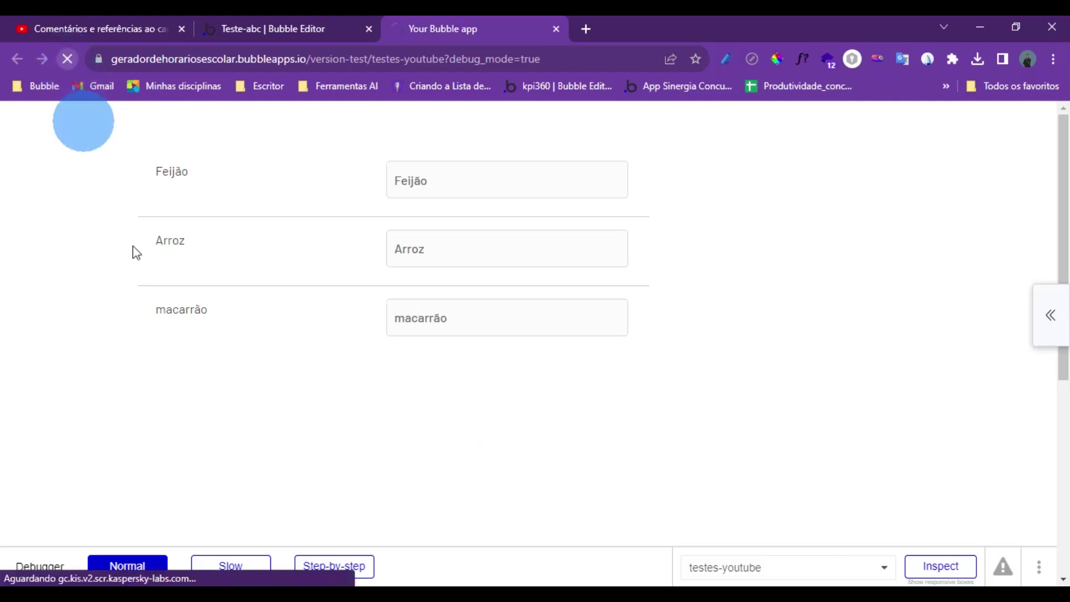
{"action": "left_click", "coordinate": [349, 371]}
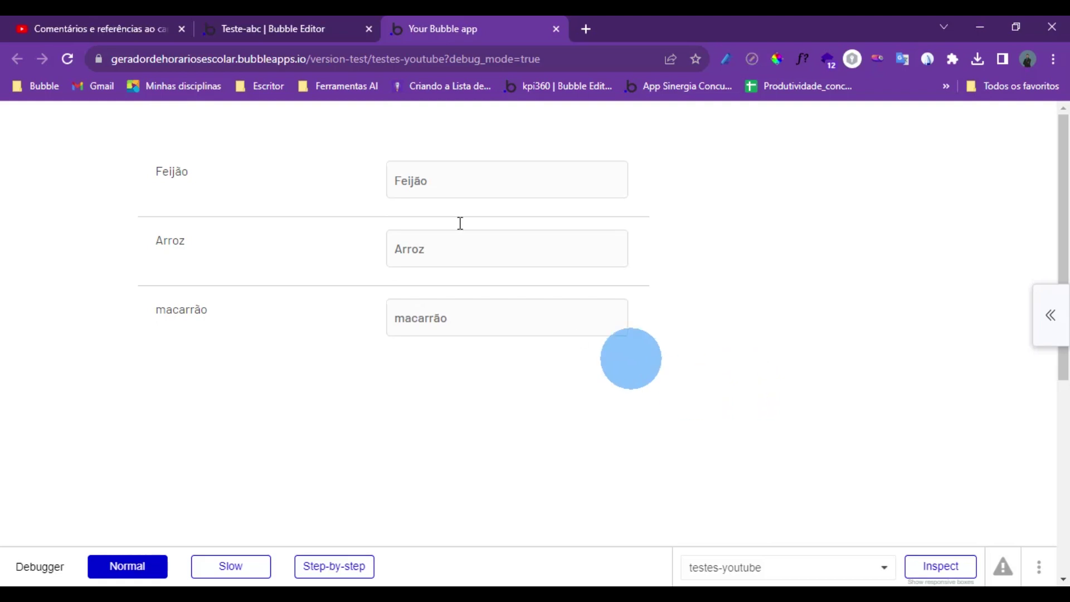
Step: Review the input's auto-binding settings and the Listademercado privacy rule in the Bubble editor, and return to the app preview
{"action": "left_click", "coordinate": [311, 26]}
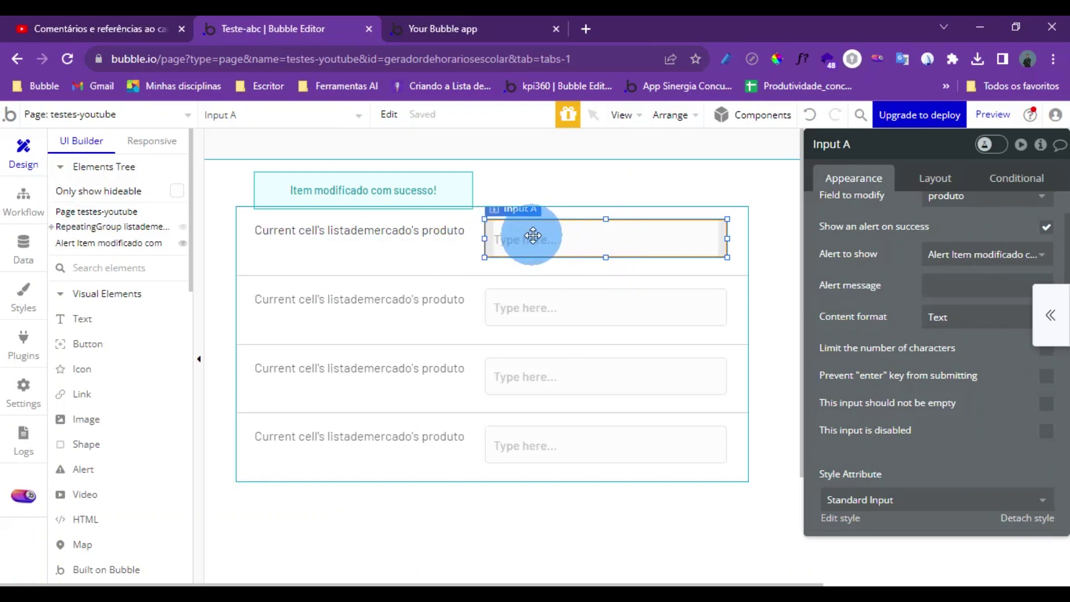
{"action": "scroll", "coordinate": [999, 244], "scroll_direction": "up", "scroll_amount": 2}
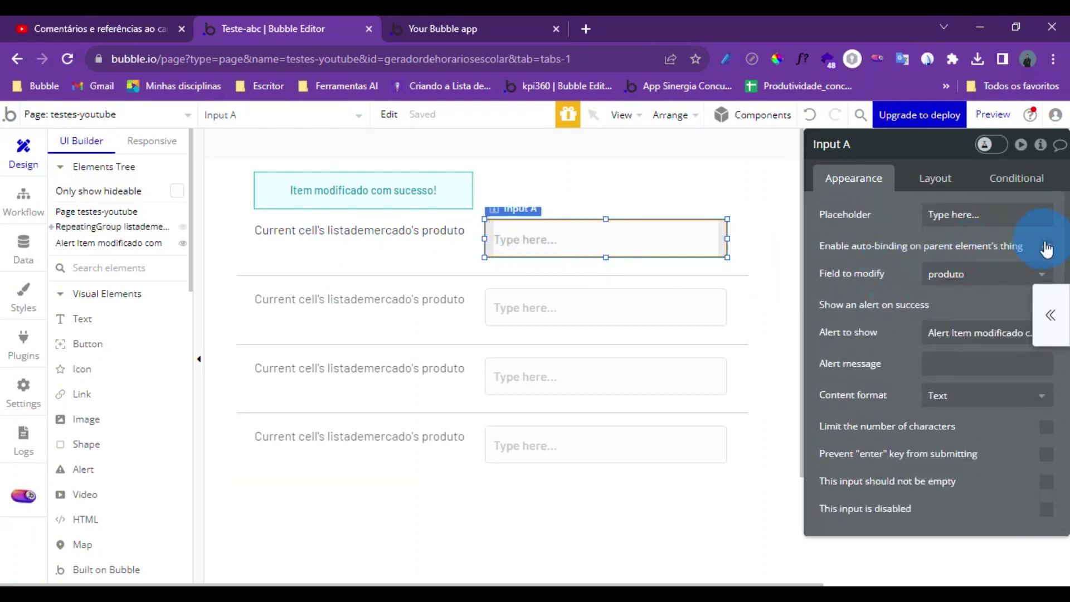
{"action": "left_click", "coordinate": [39, 248]}
{"action": "left_click", "coordinate": [203, 177]}
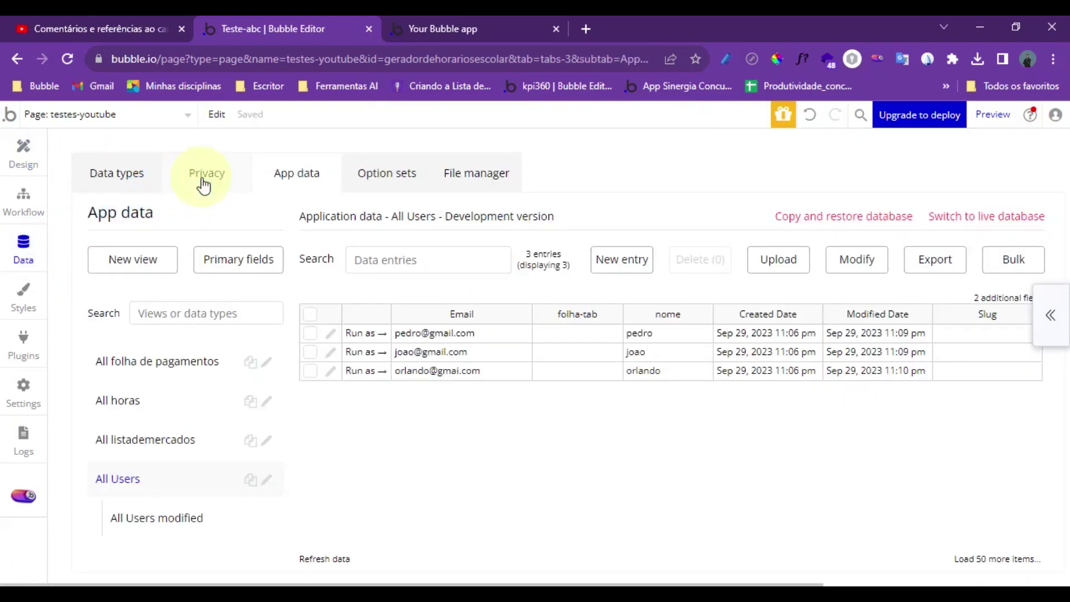
{"action": "left_click", "coordinate": [156, 362]}
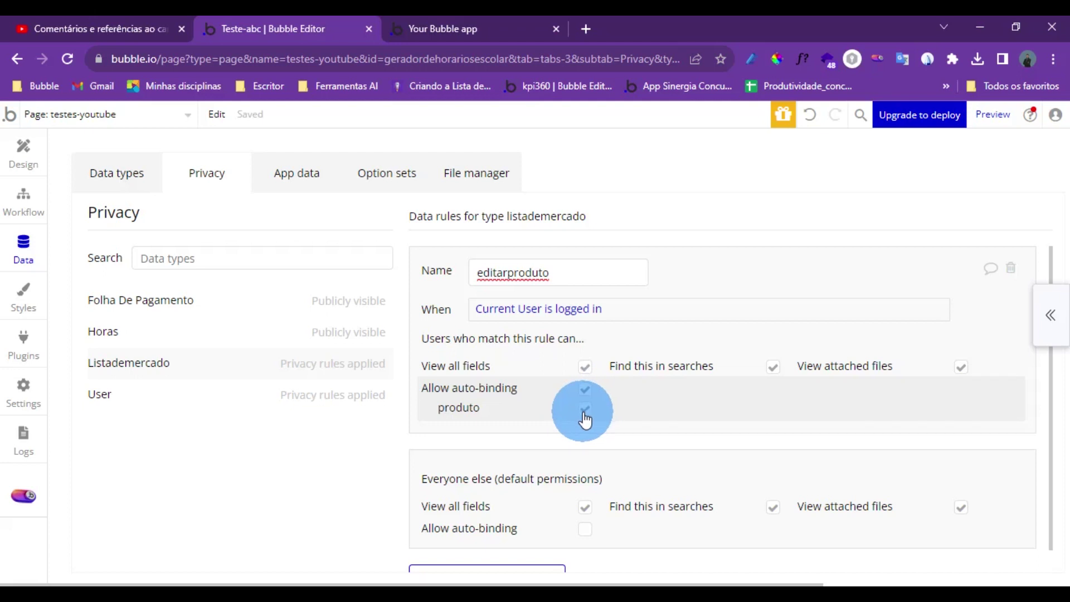
{"action": "left_click", "coordinate": [479, 25]}
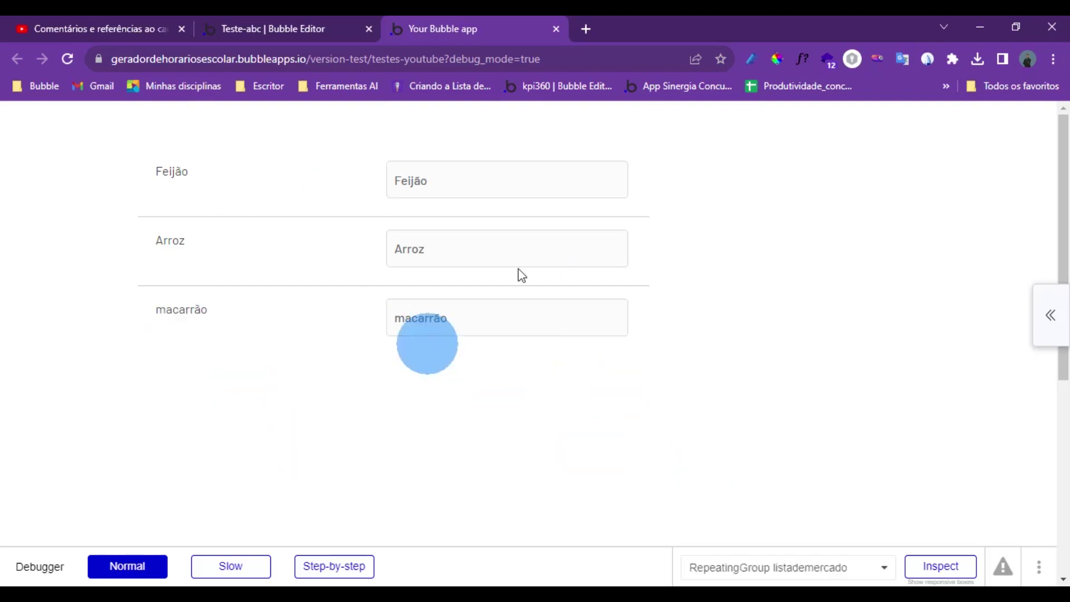
{"action": "left_click", "coordinate": [154, 20]}
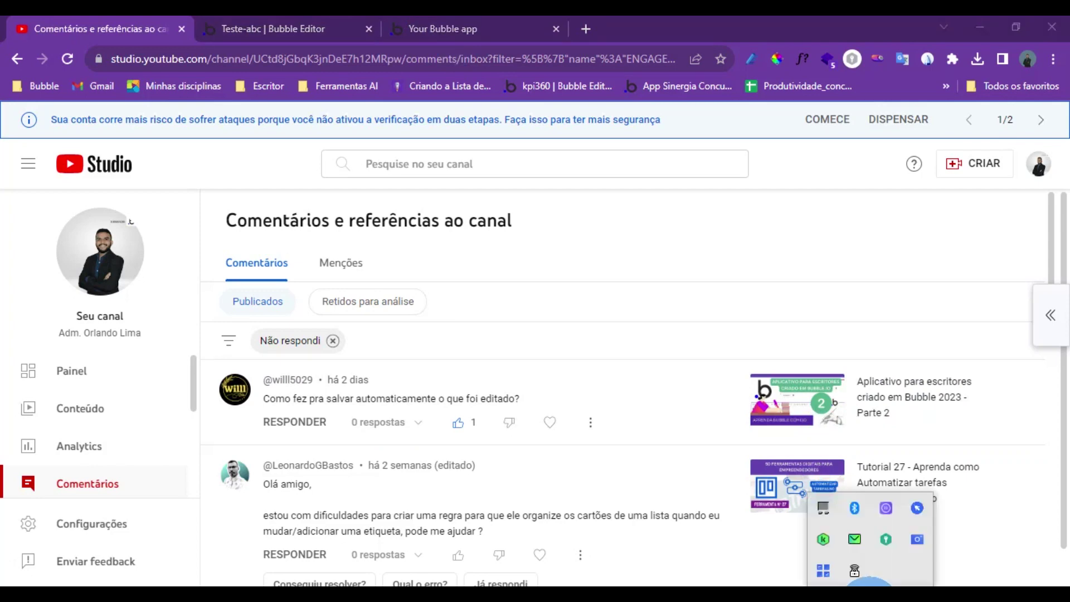
{"action": "left_click", "coordinate": [878, 594]}
{"action": "left_click", "coordinate": [886, 508]}
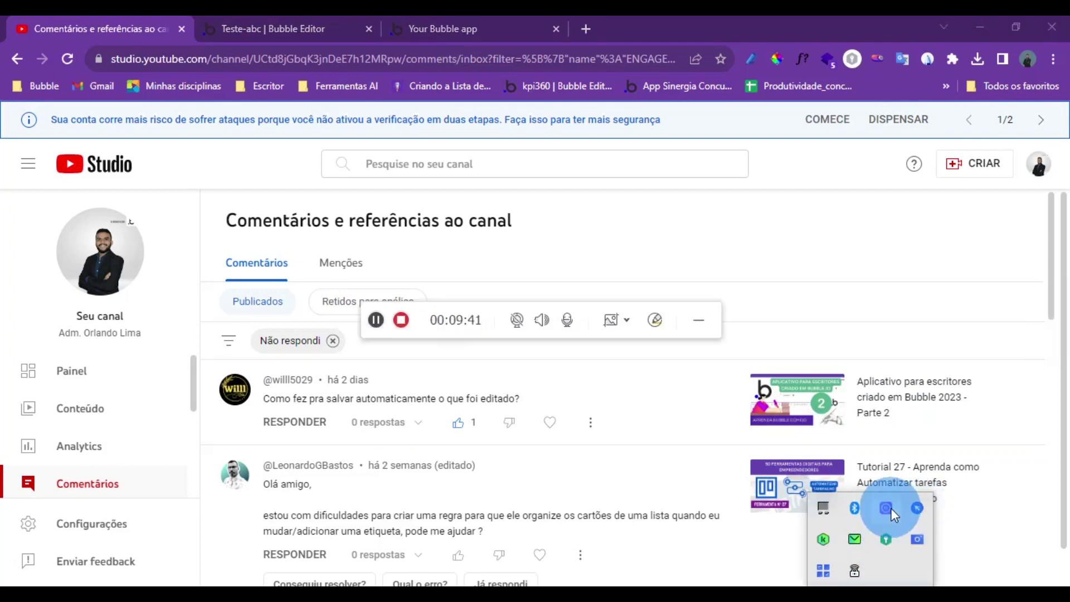